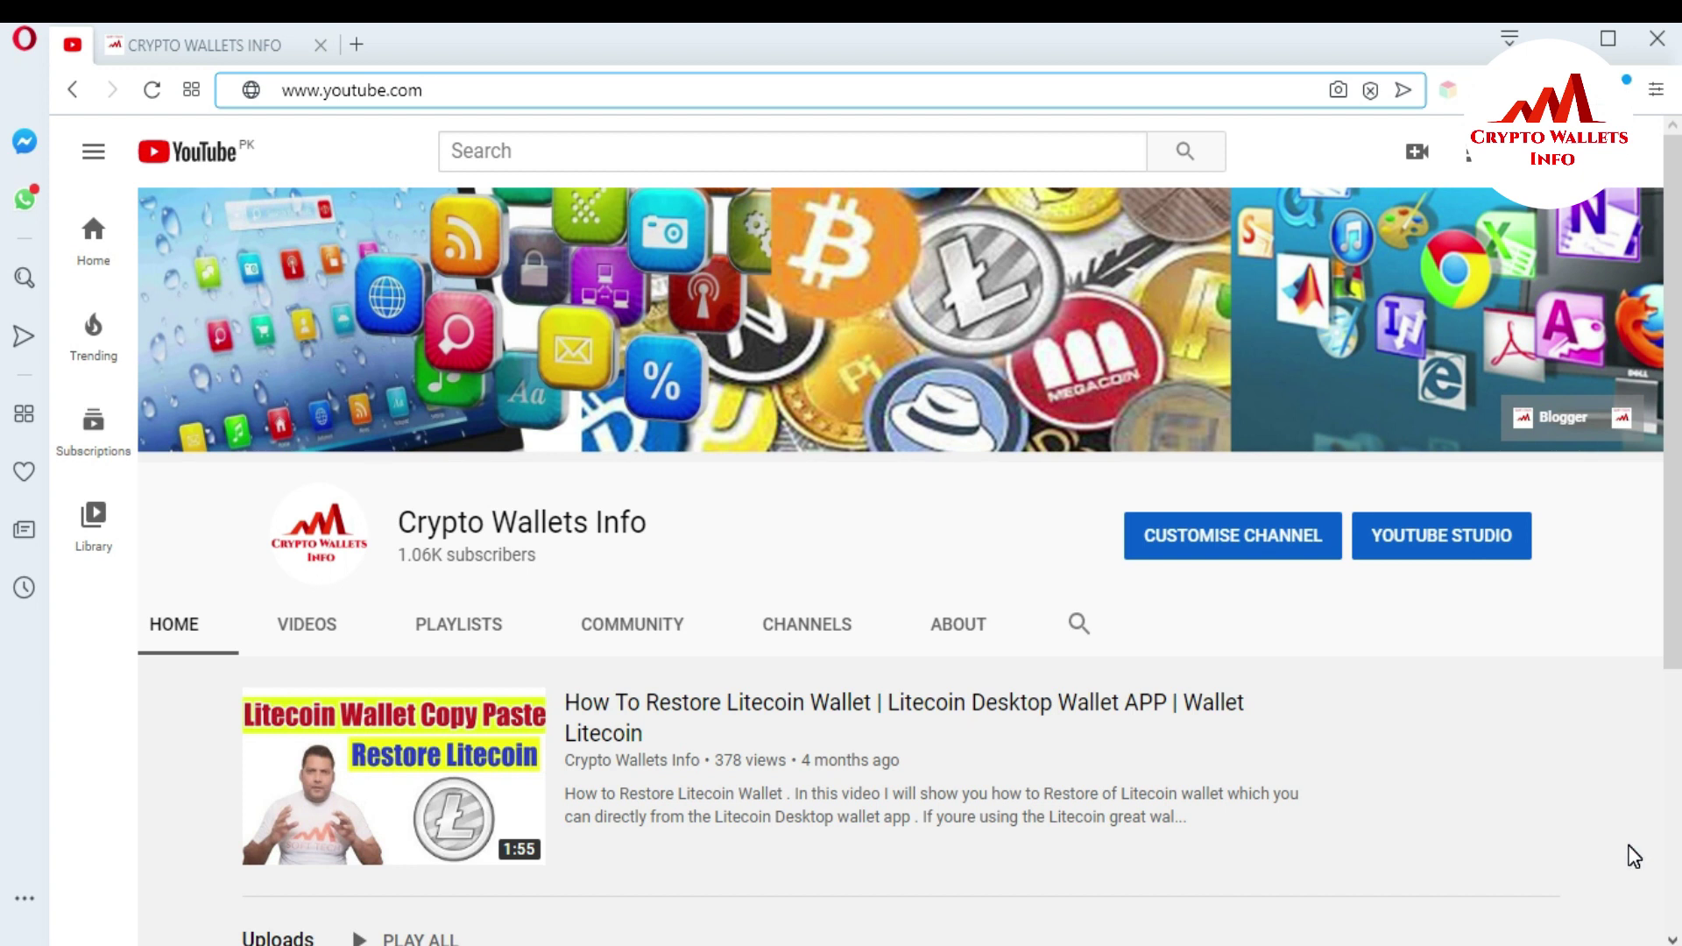
With the Crypto Wallets Info site showing, enter the wallet password into MetaMask's locked-screen field.
left_click(208, 47)
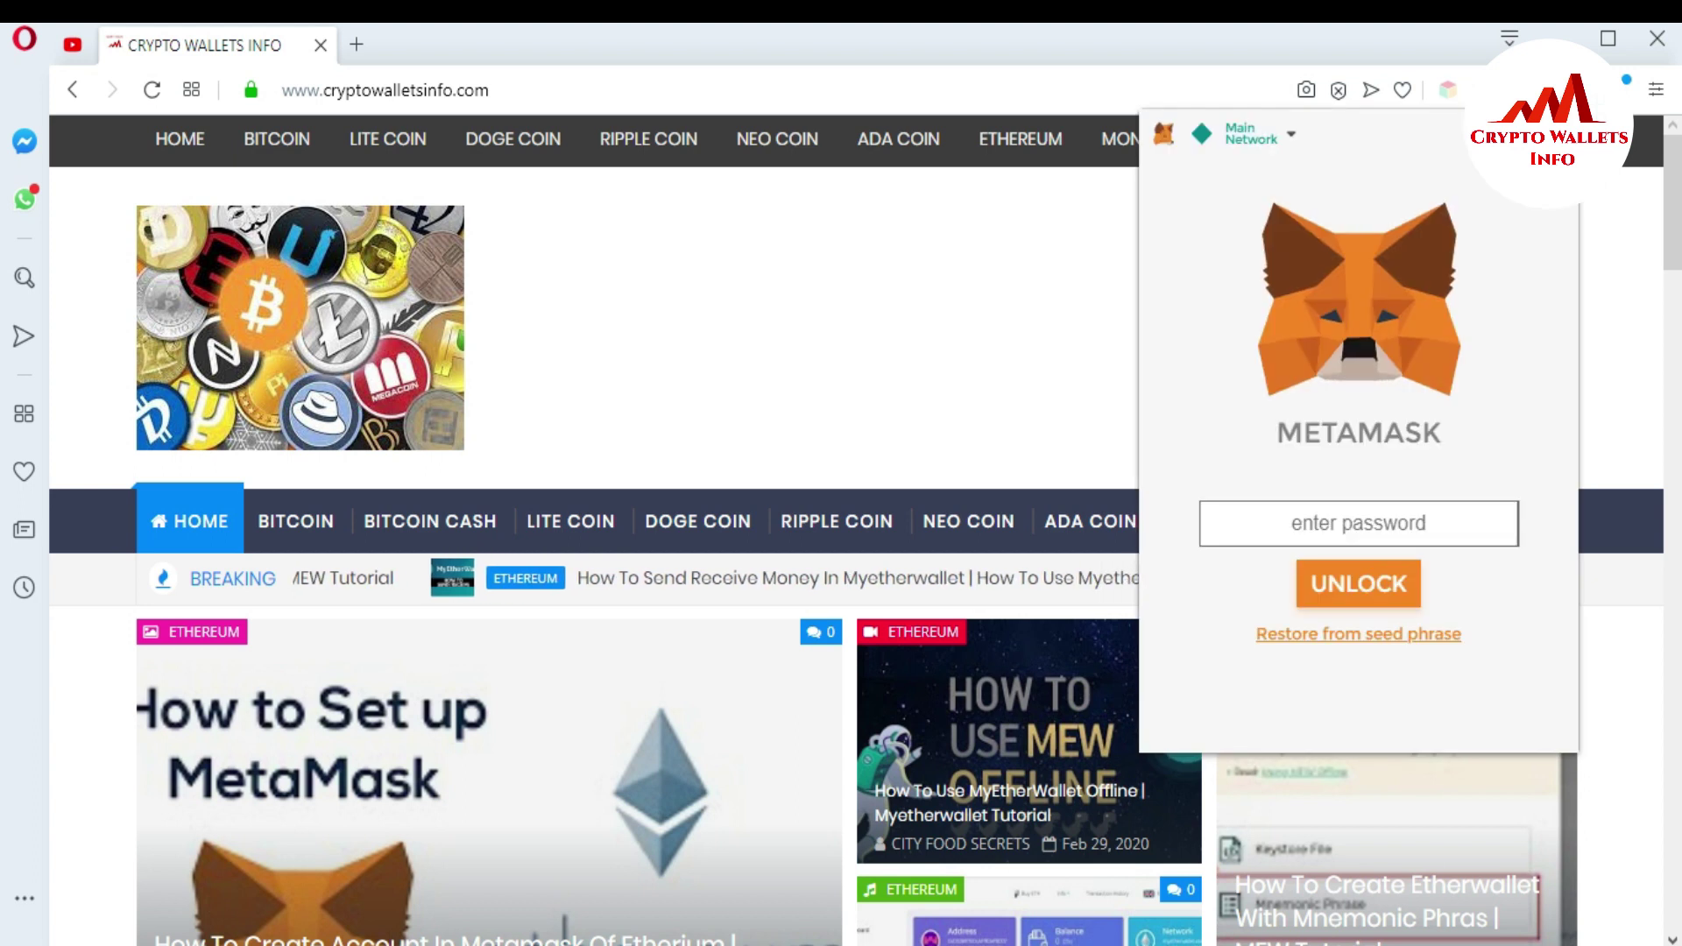
left_click(1402, 521)
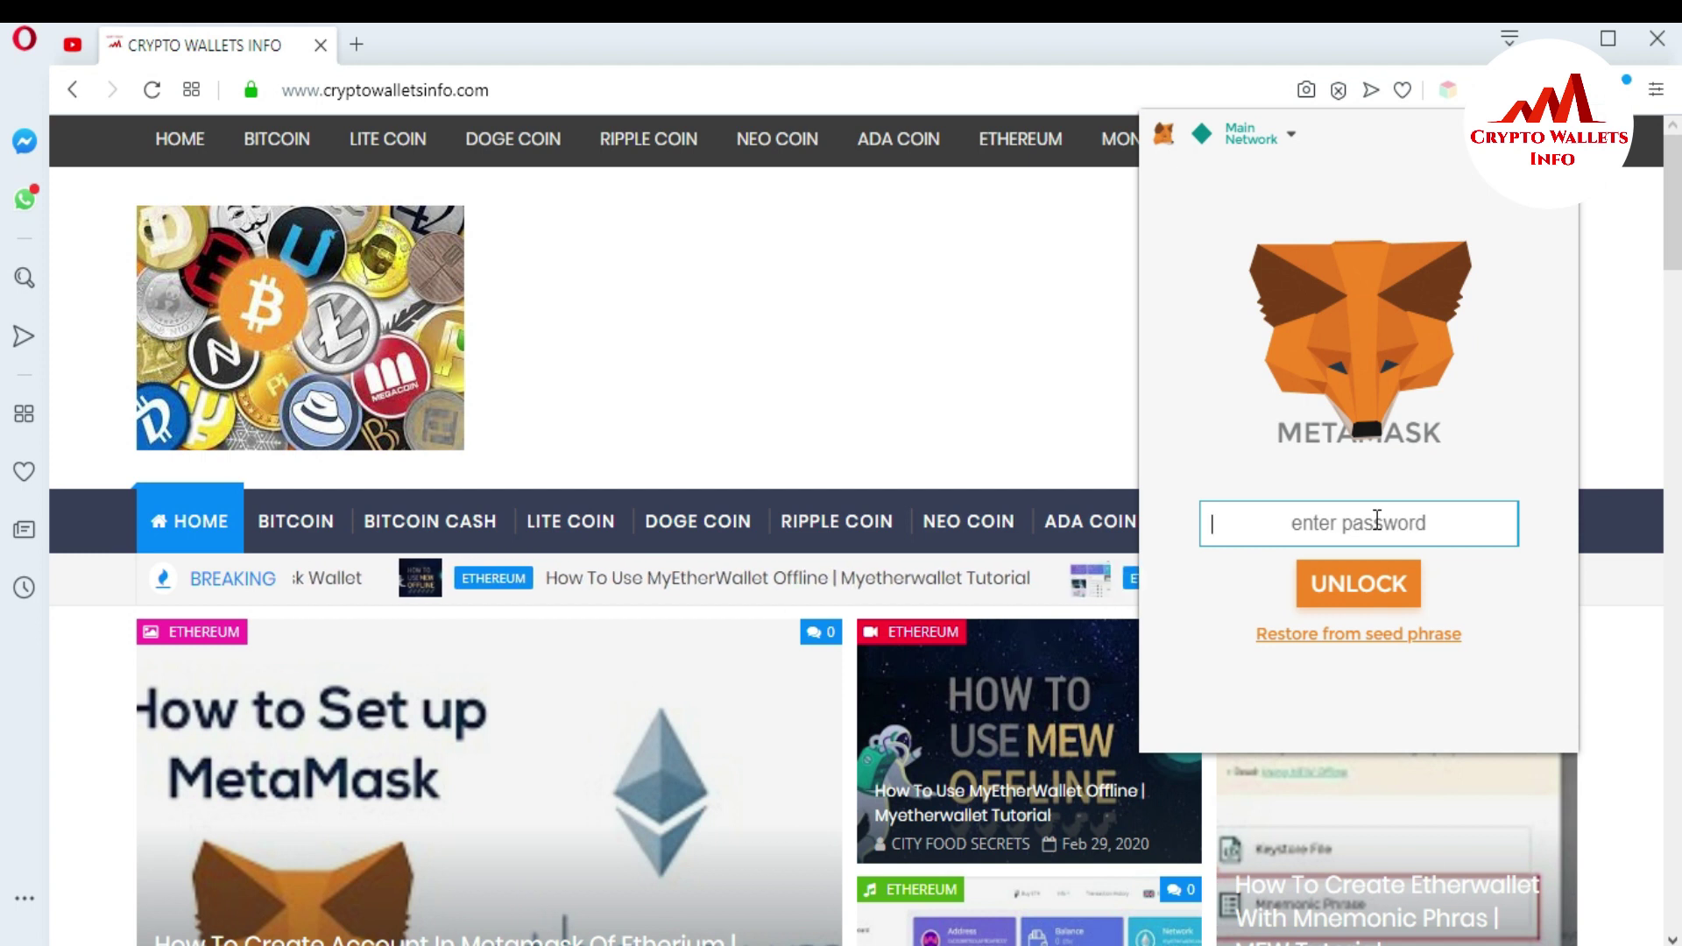
type("a")
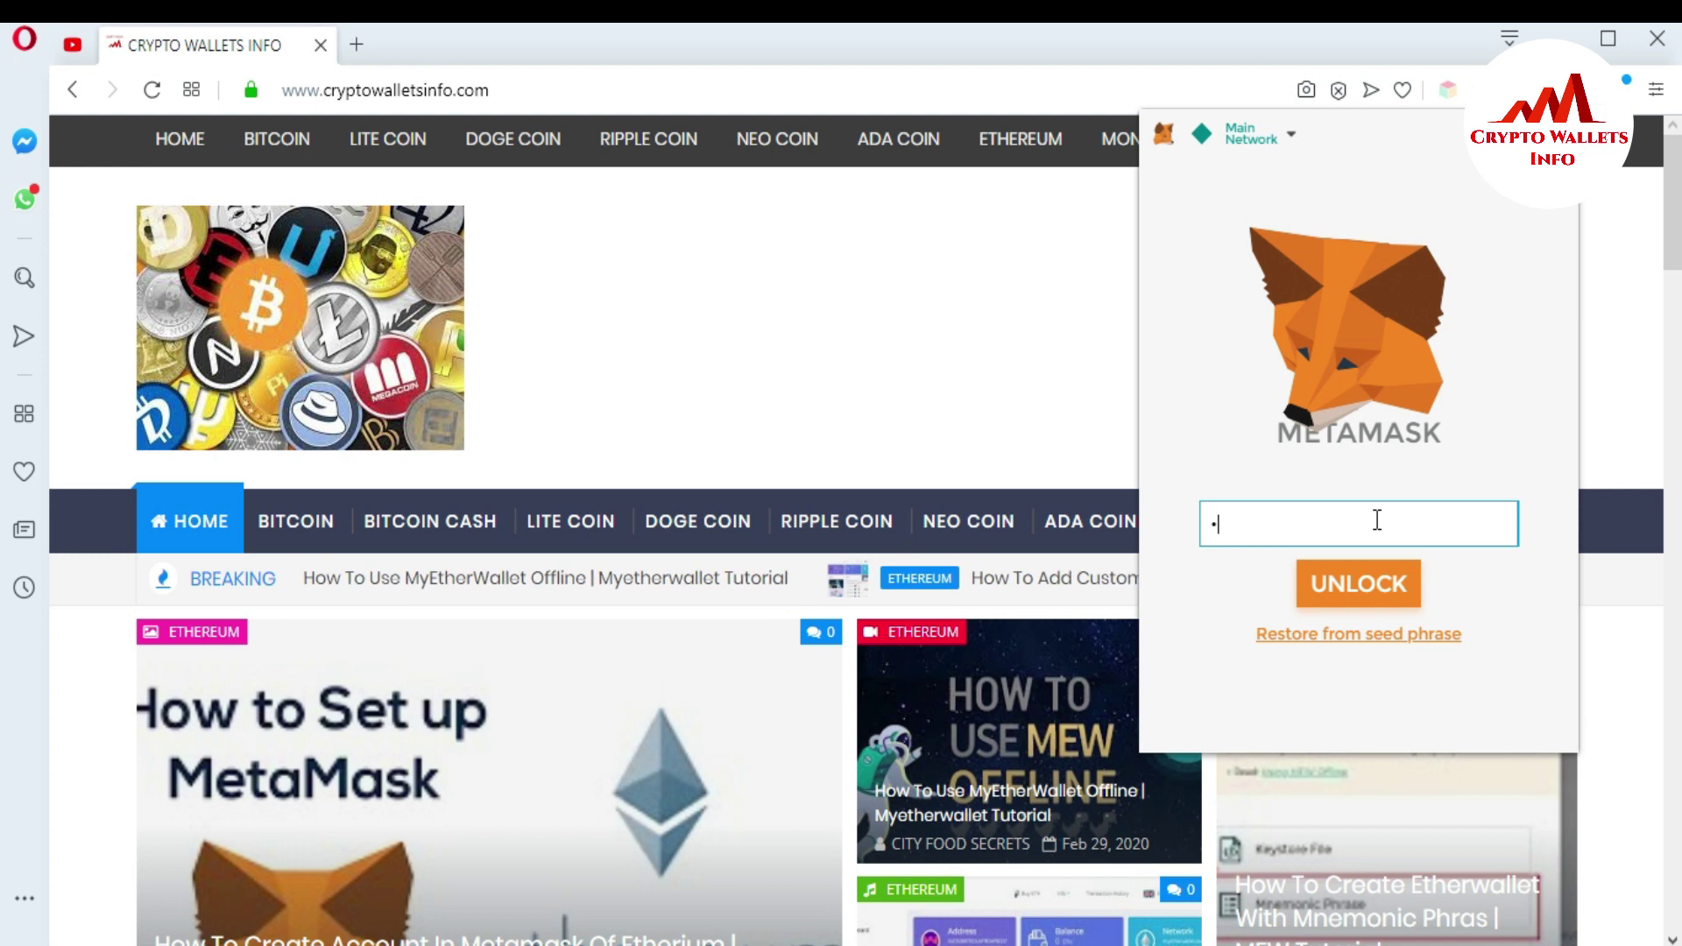
type("aaaaaaaaaa")
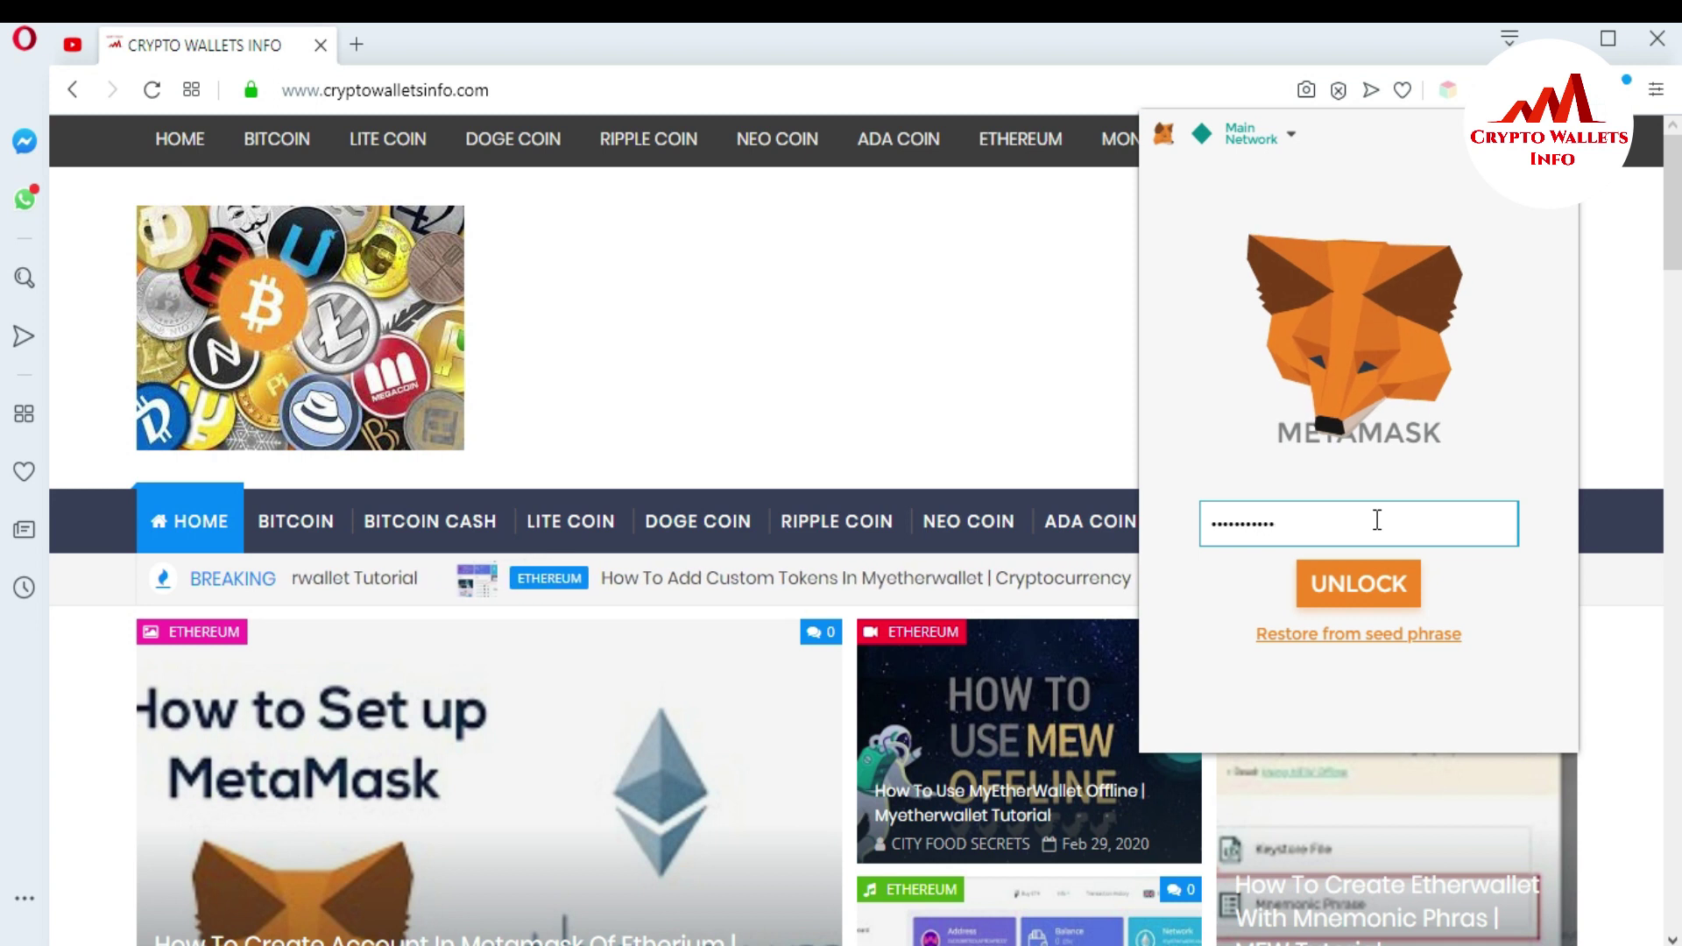
Unlock Account 1, then log out of the wallet from the account menu.
left_click(1351, 600)
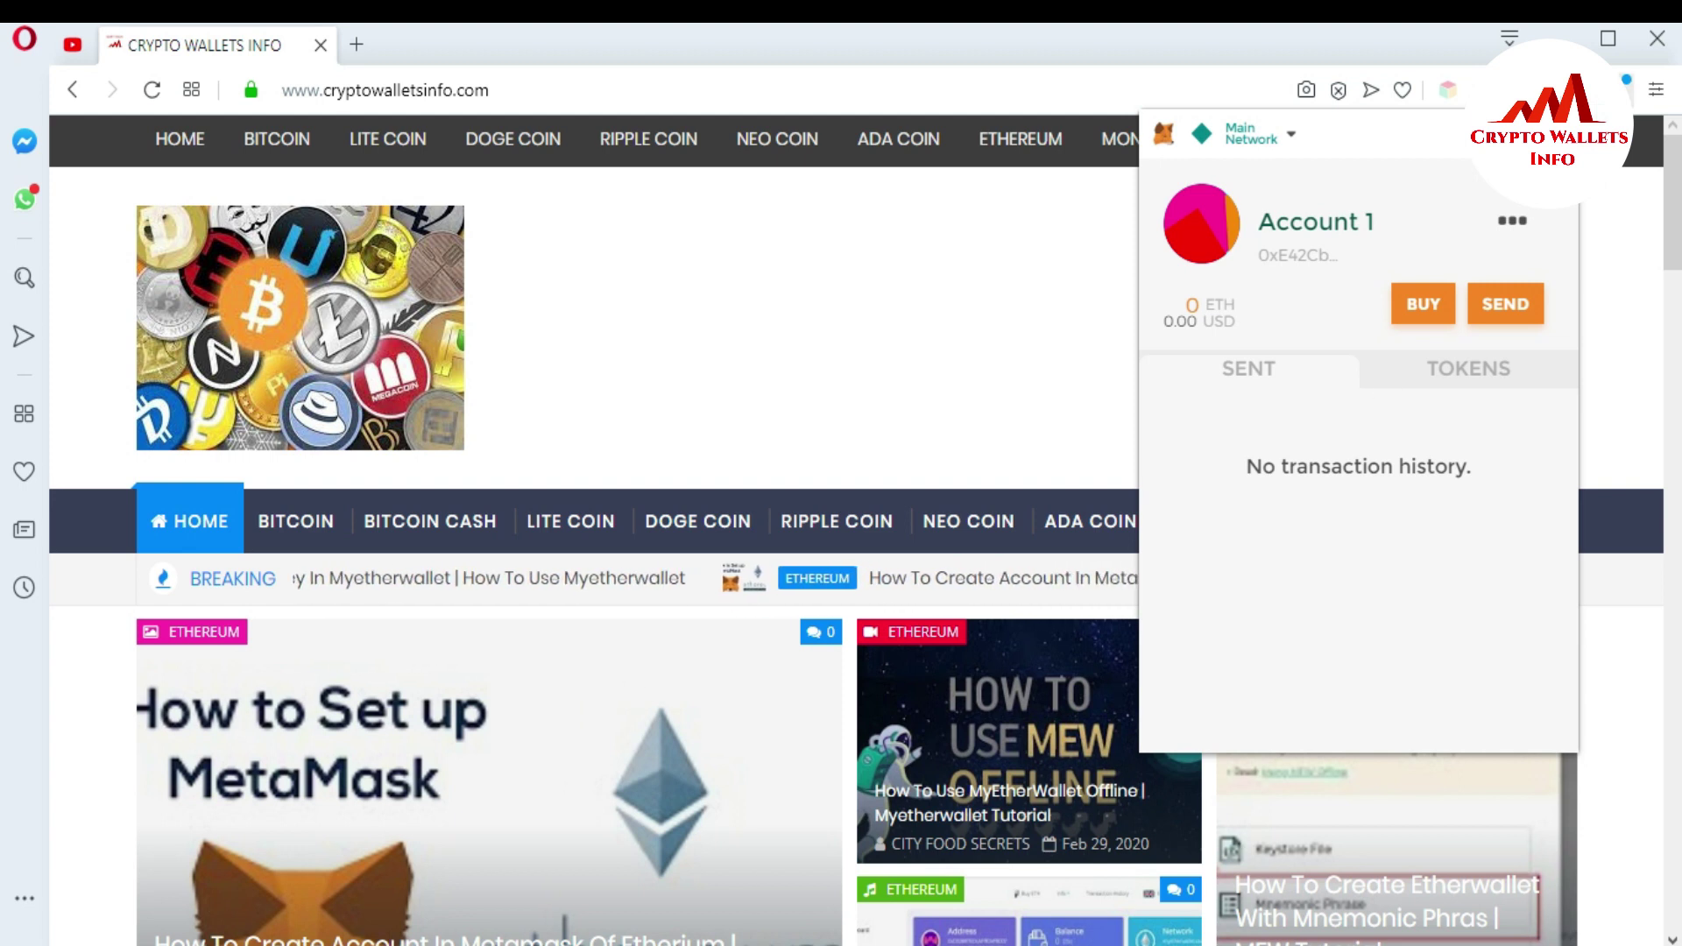
left_click(1511, 219)
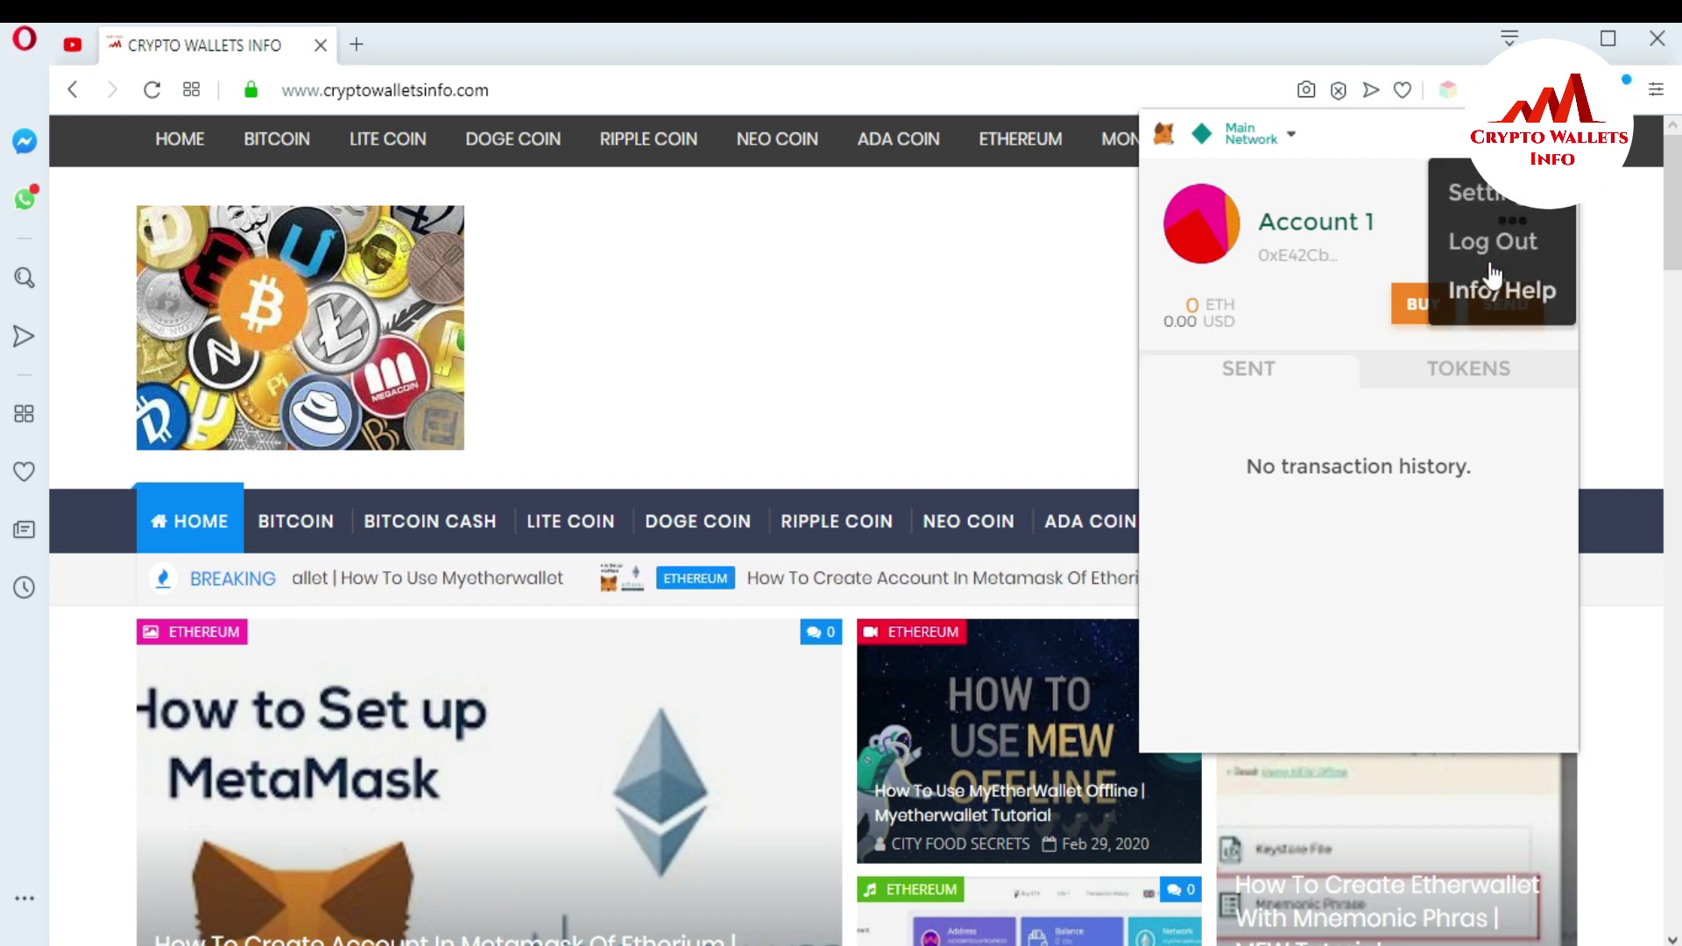
left_click(1494, 211)
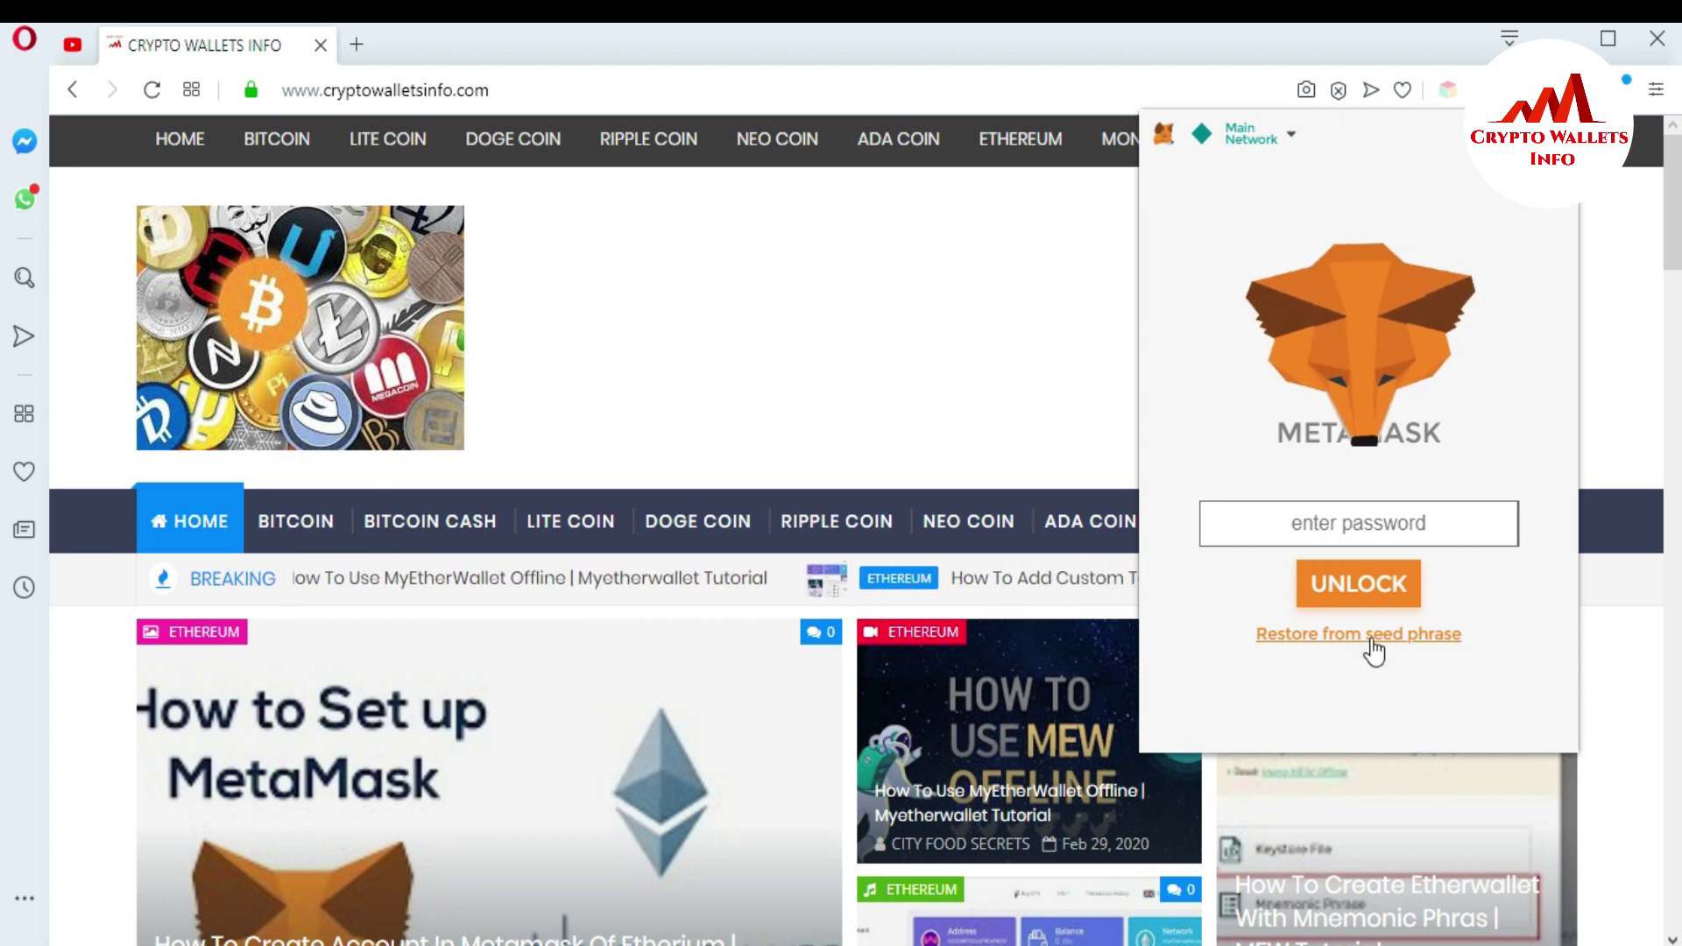
Bring up the Restore Vault form for restoring from a seed phrase and check its Wallet Seed and password fields.
left_click(1372, 644)
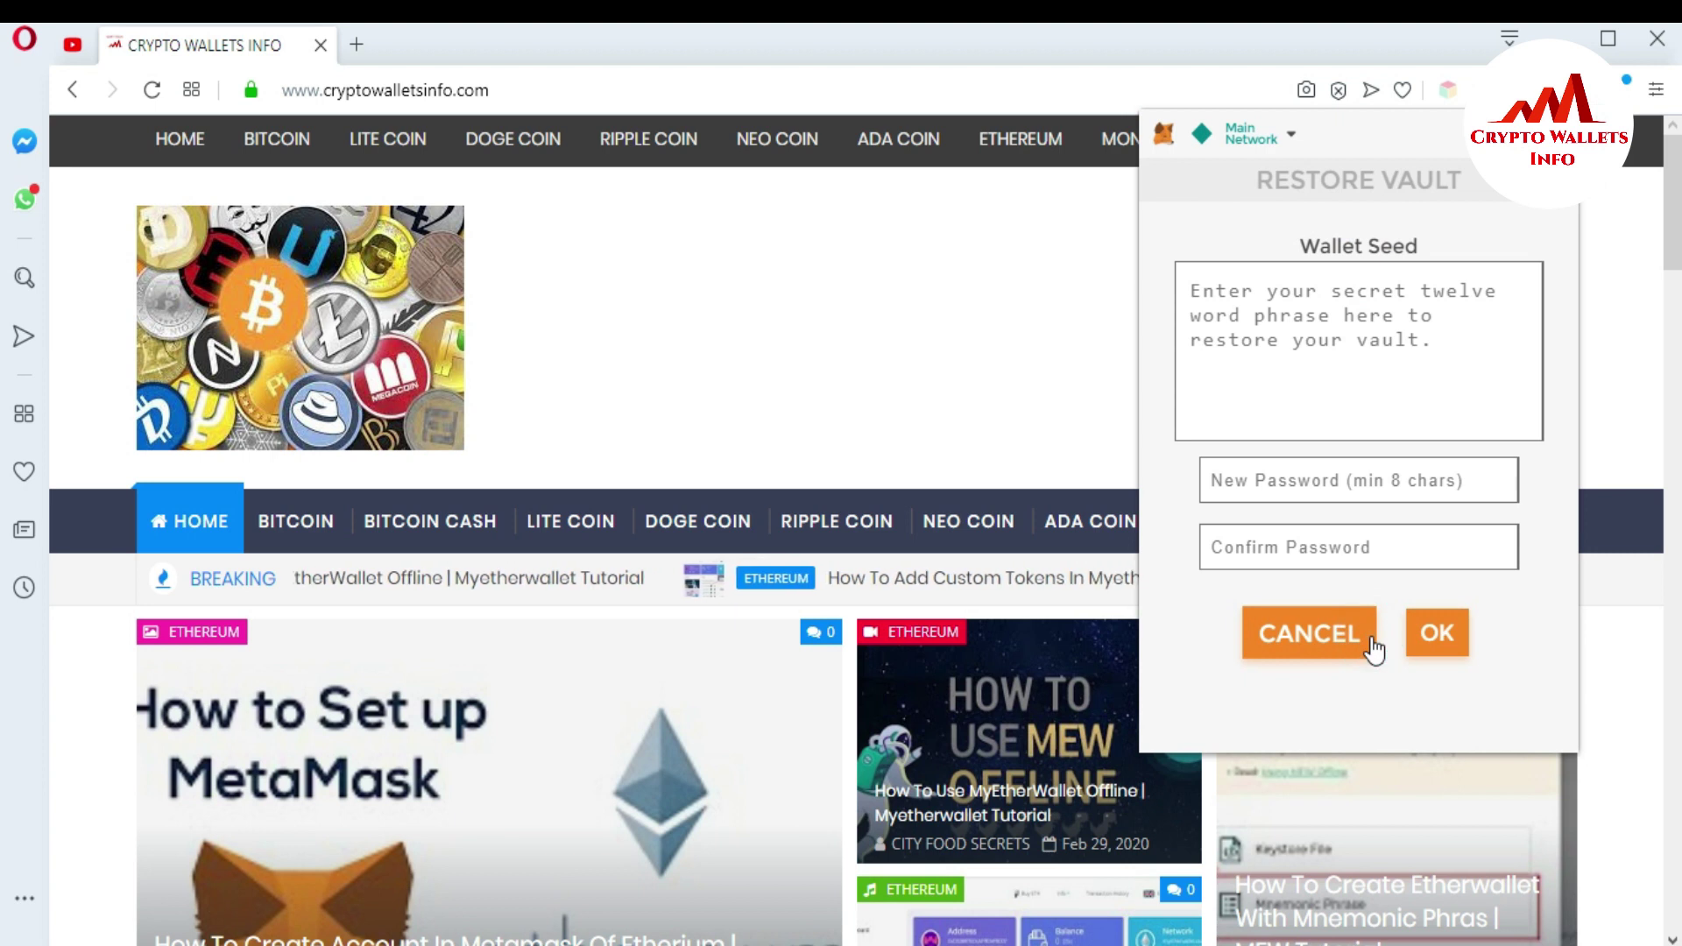
left_click(1267, 359)
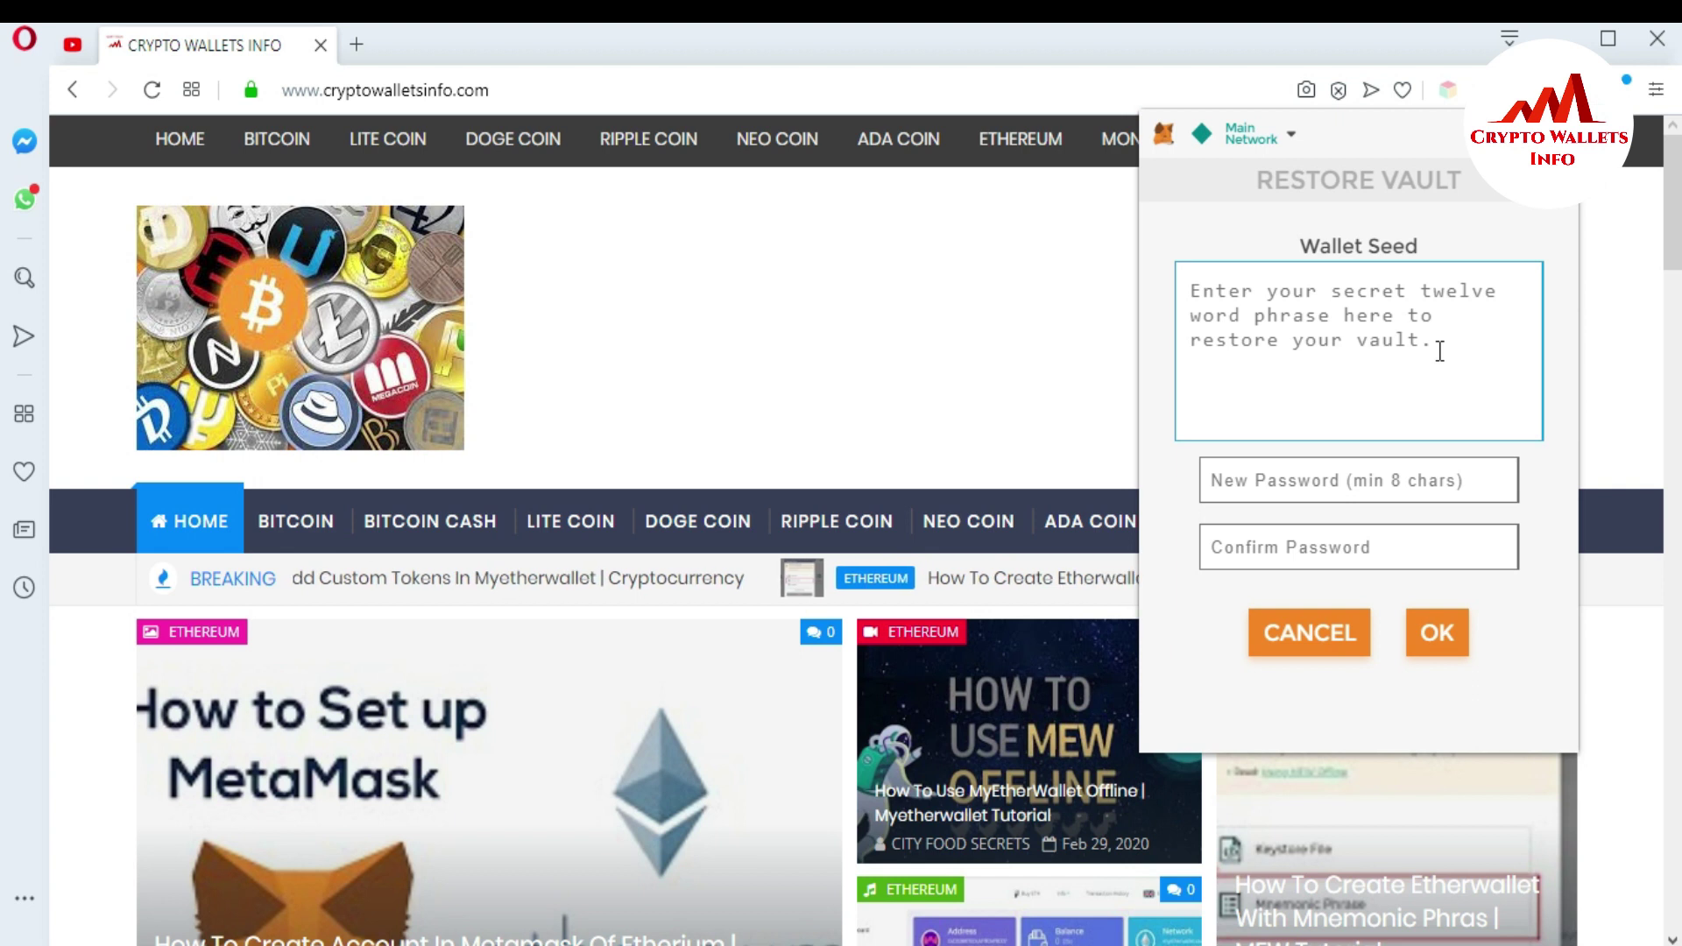
left_click(1227, 547)
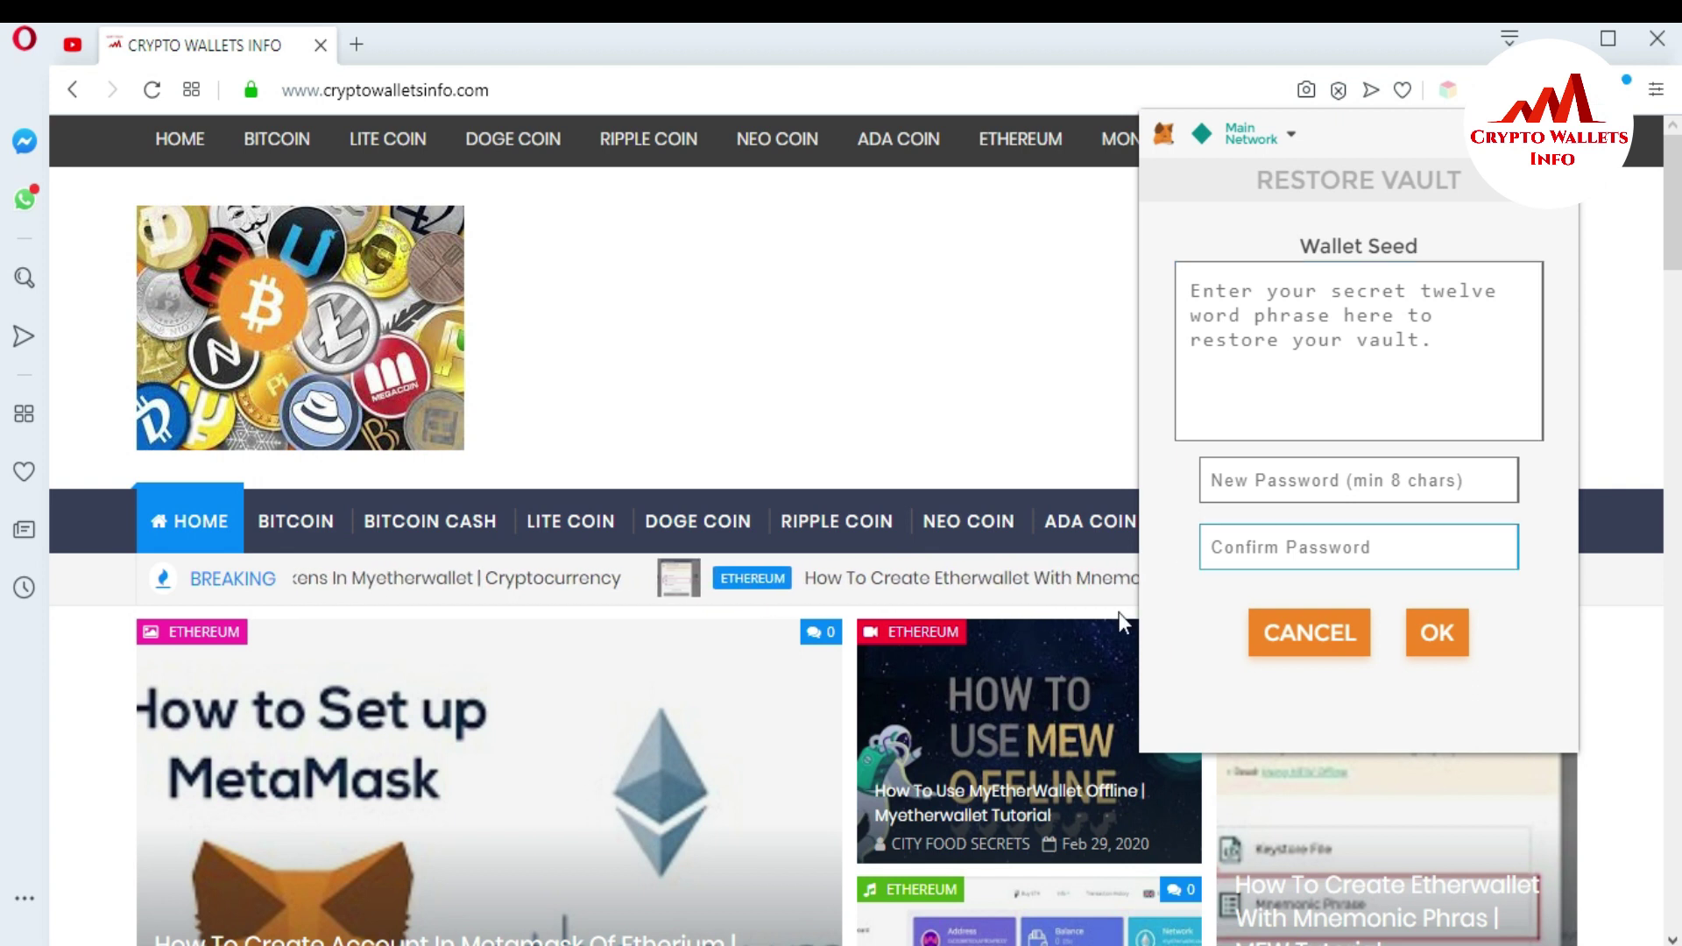
left_click(876, 945)
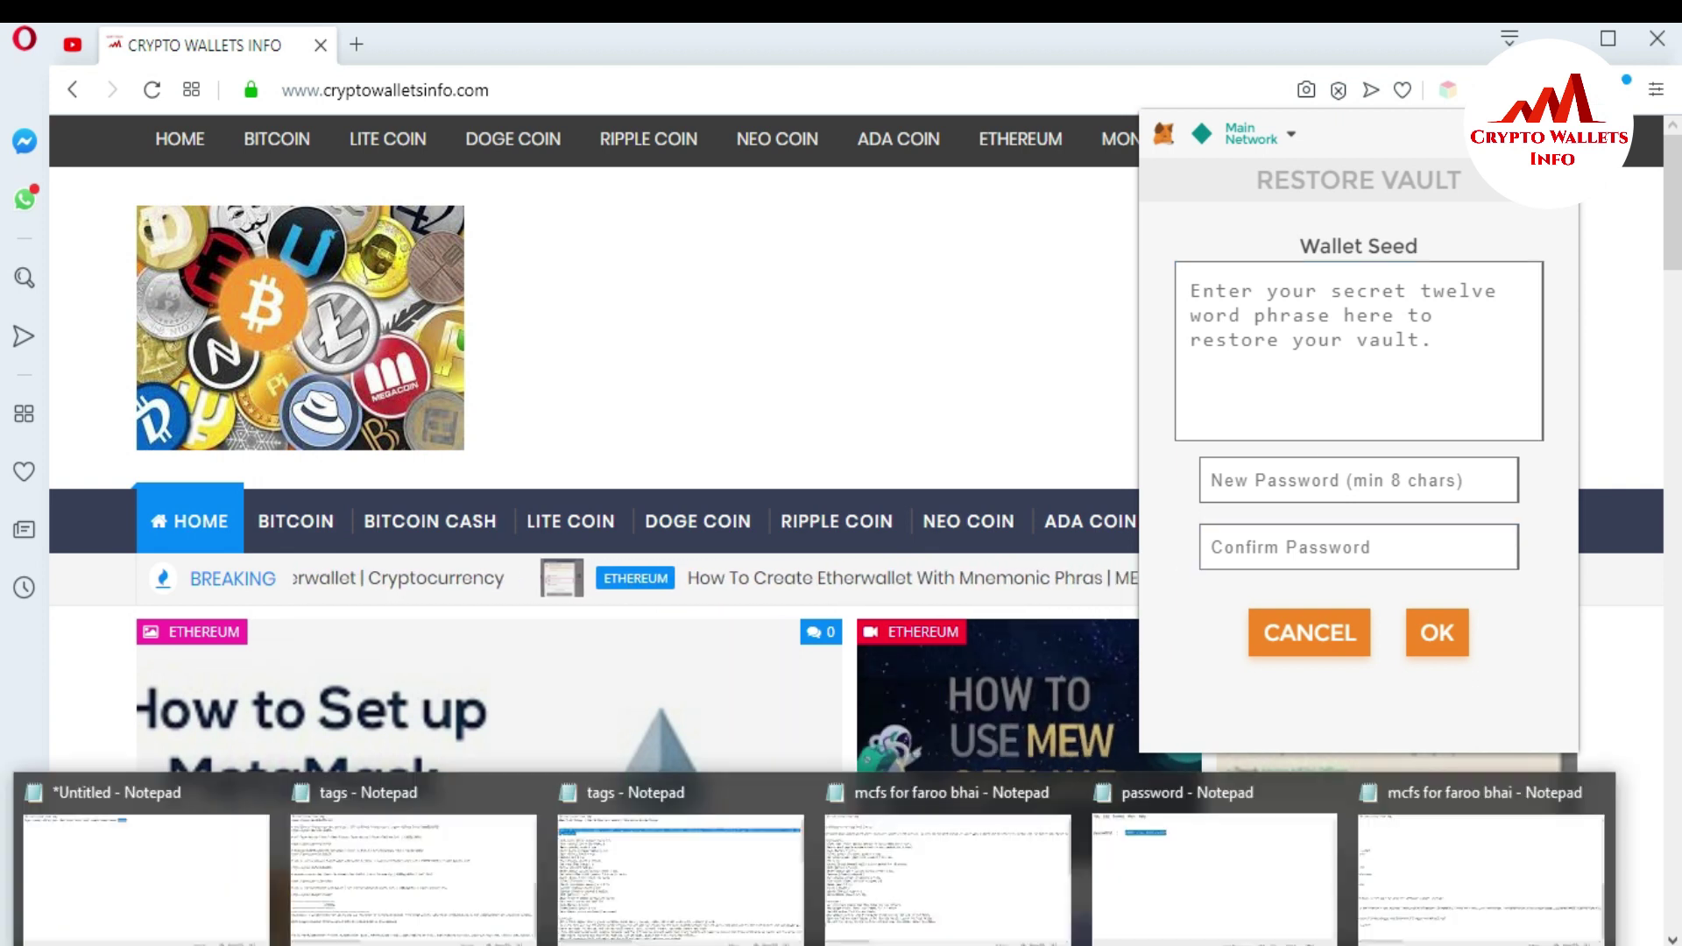
Select the whole twelve-word seed phrase line in the Untitled Notepad window, then minimize Notepad.
left_click(122, 924)
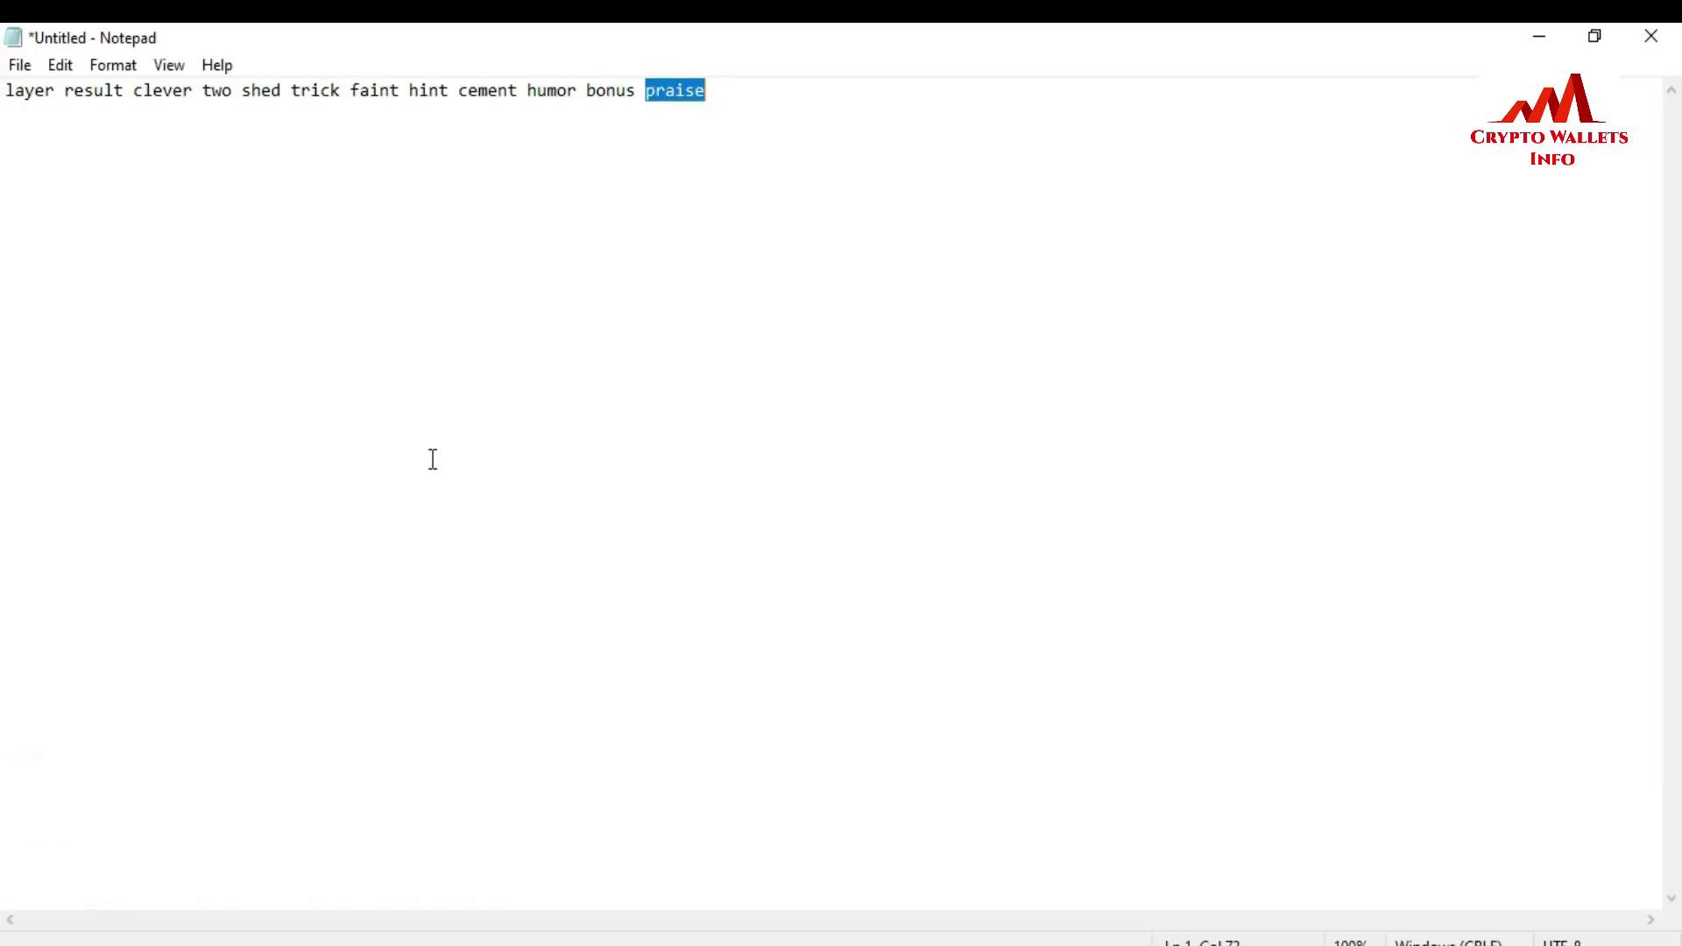
left_click(558, 203)
left_click(734, 94)
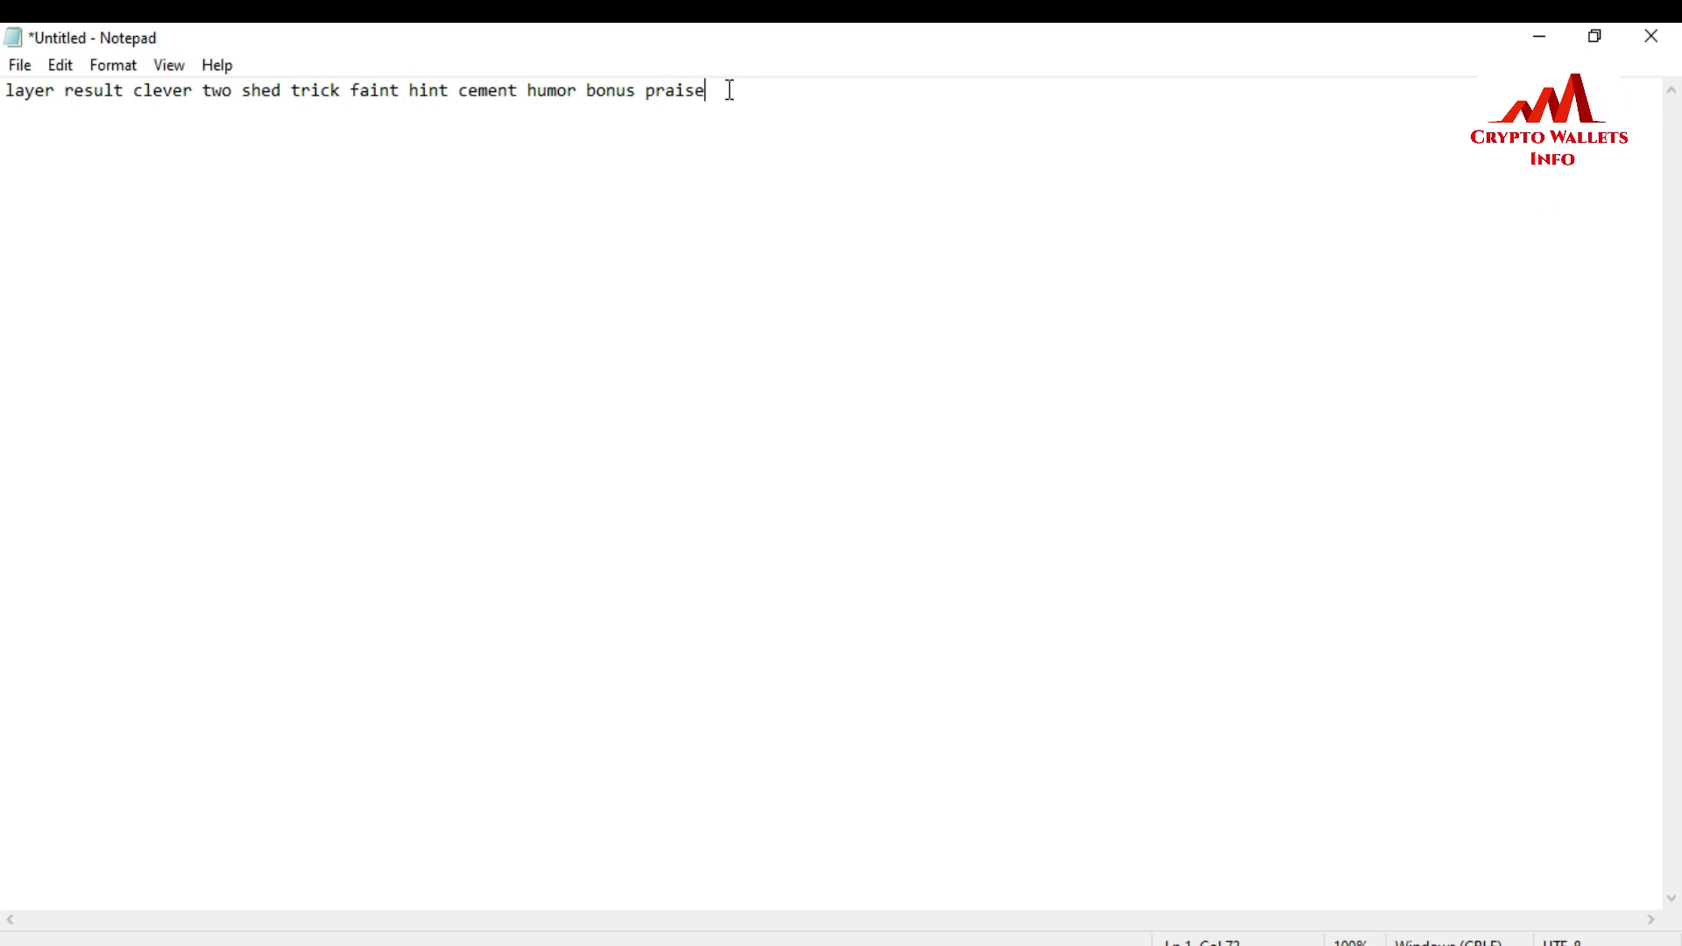
left_click_drag(729, 91, 13, 60)
key("ctrl+c")
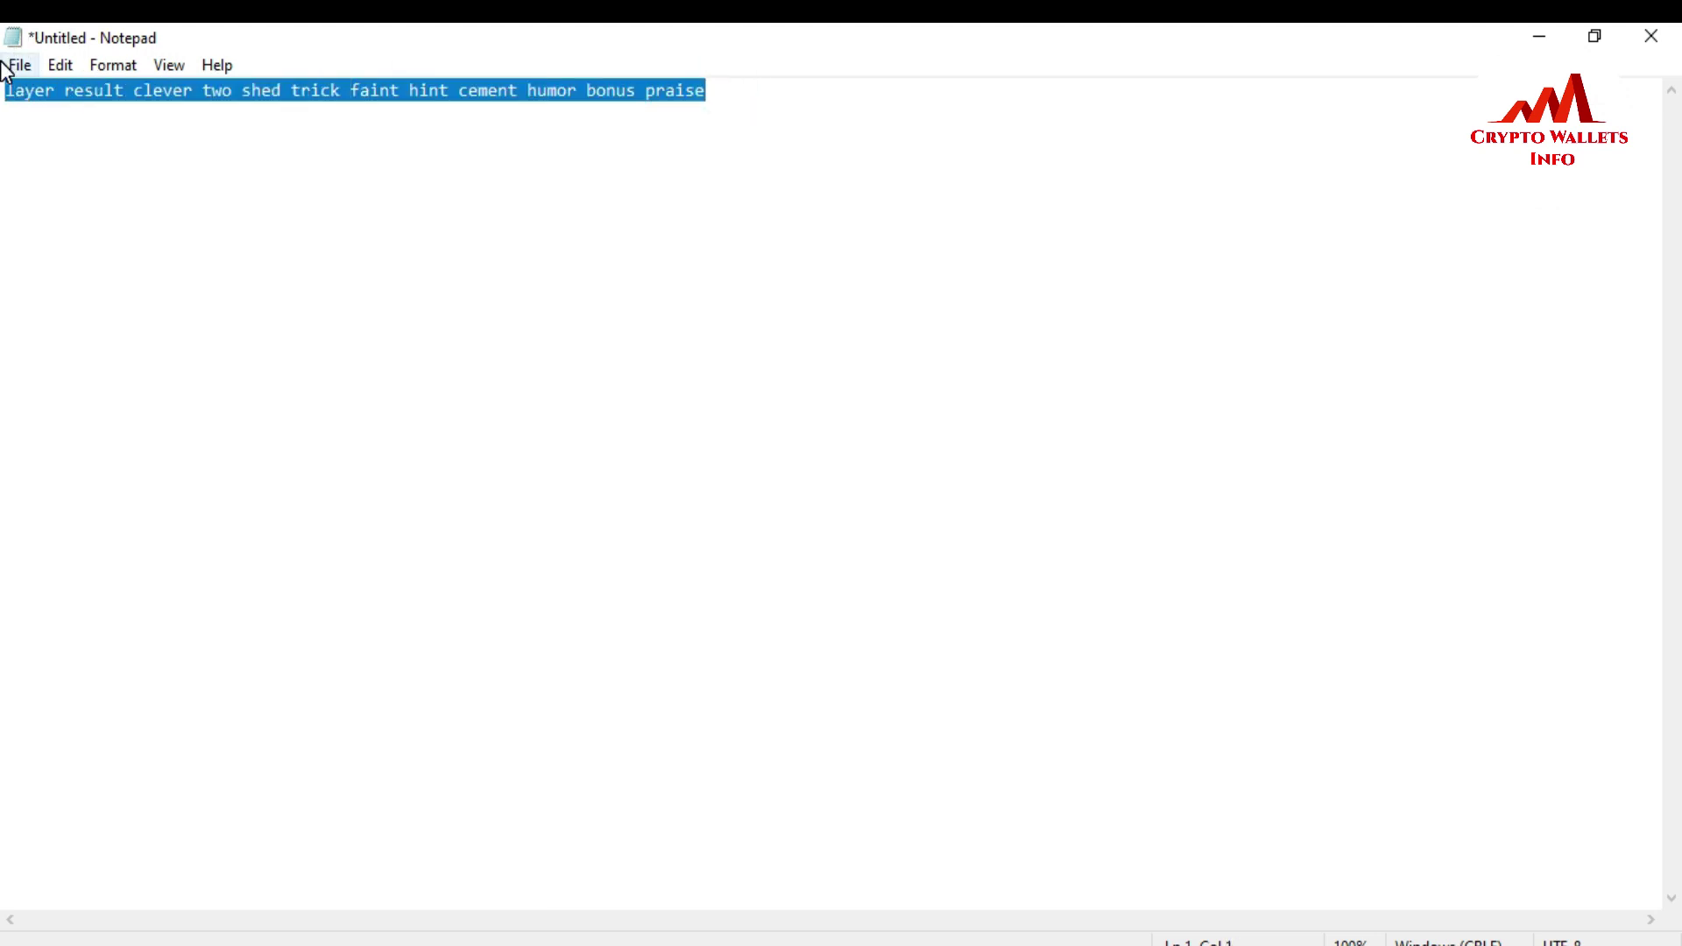
left_click(1542, 35)
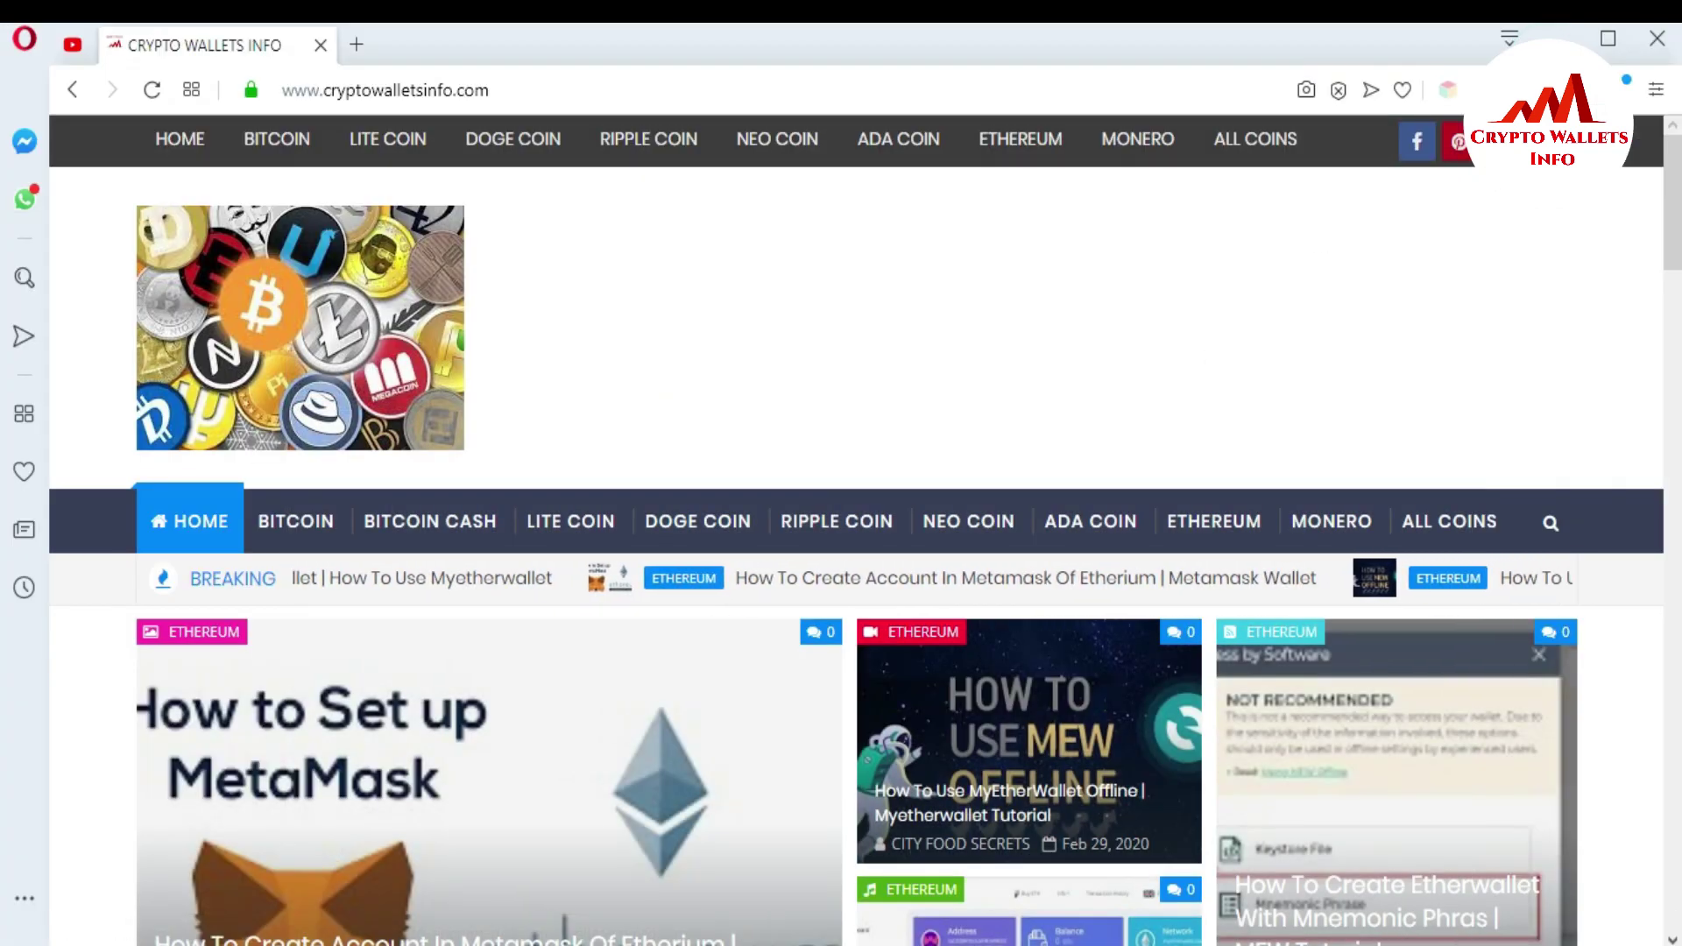
Reopen MetaMask's restore-from-seed form and paste the twelve-word seed phrase into Wallet Seed.
left_click(1447, 89)
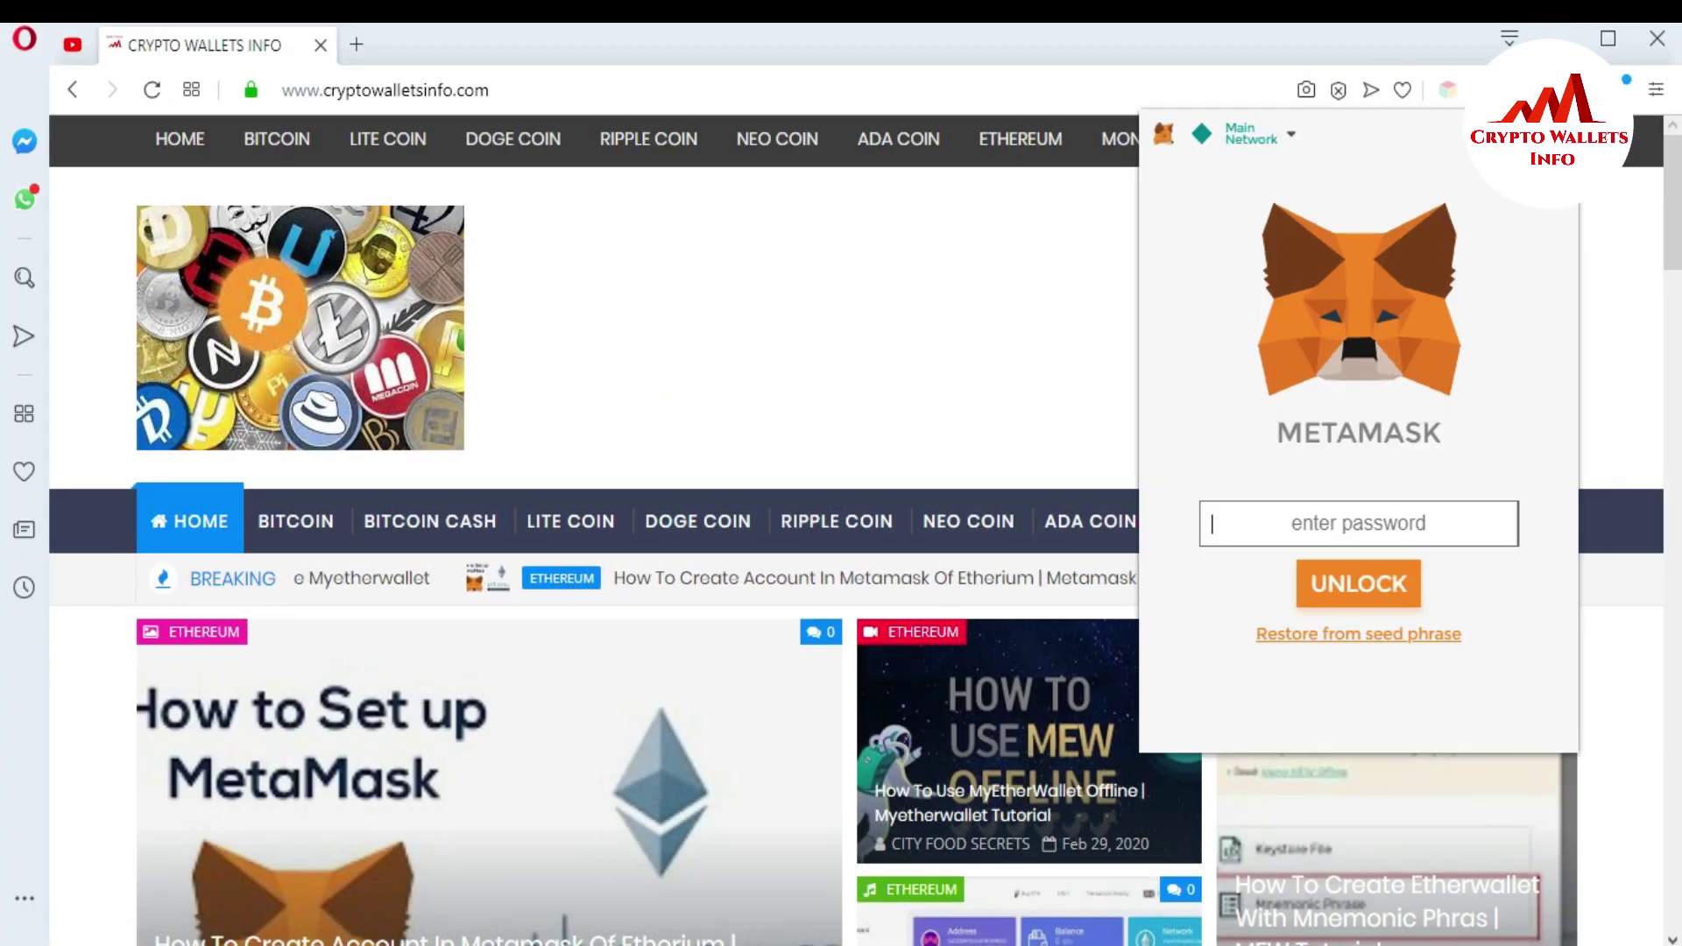
left_click(1362, 644)
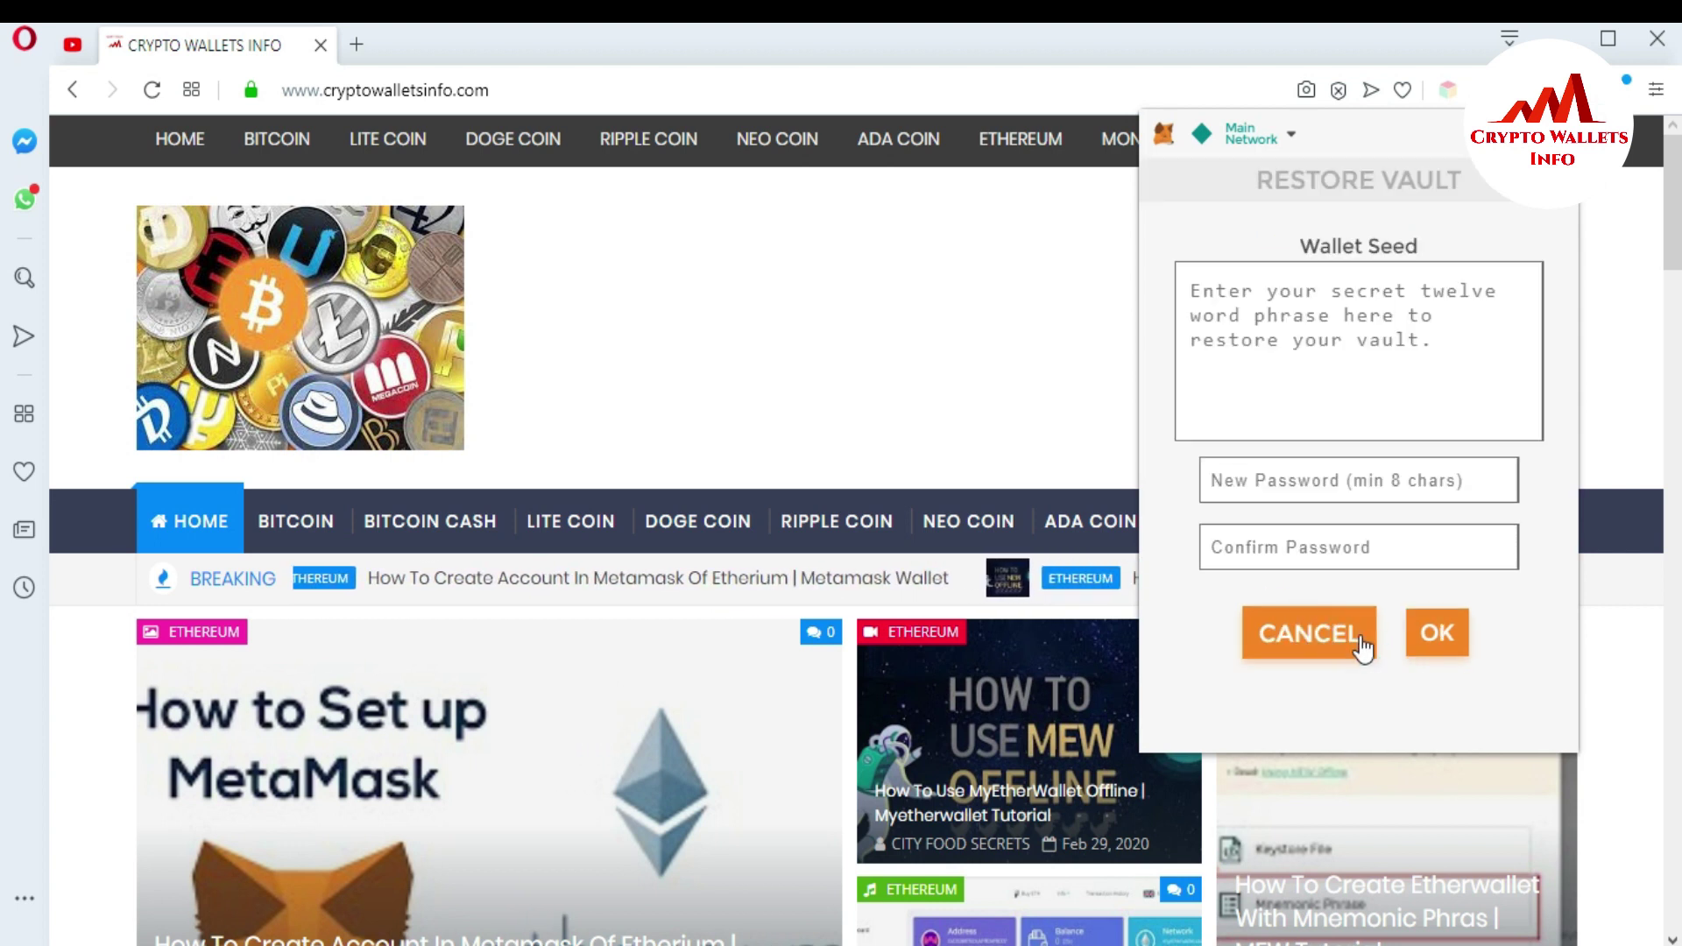
left_click(1345, 307)
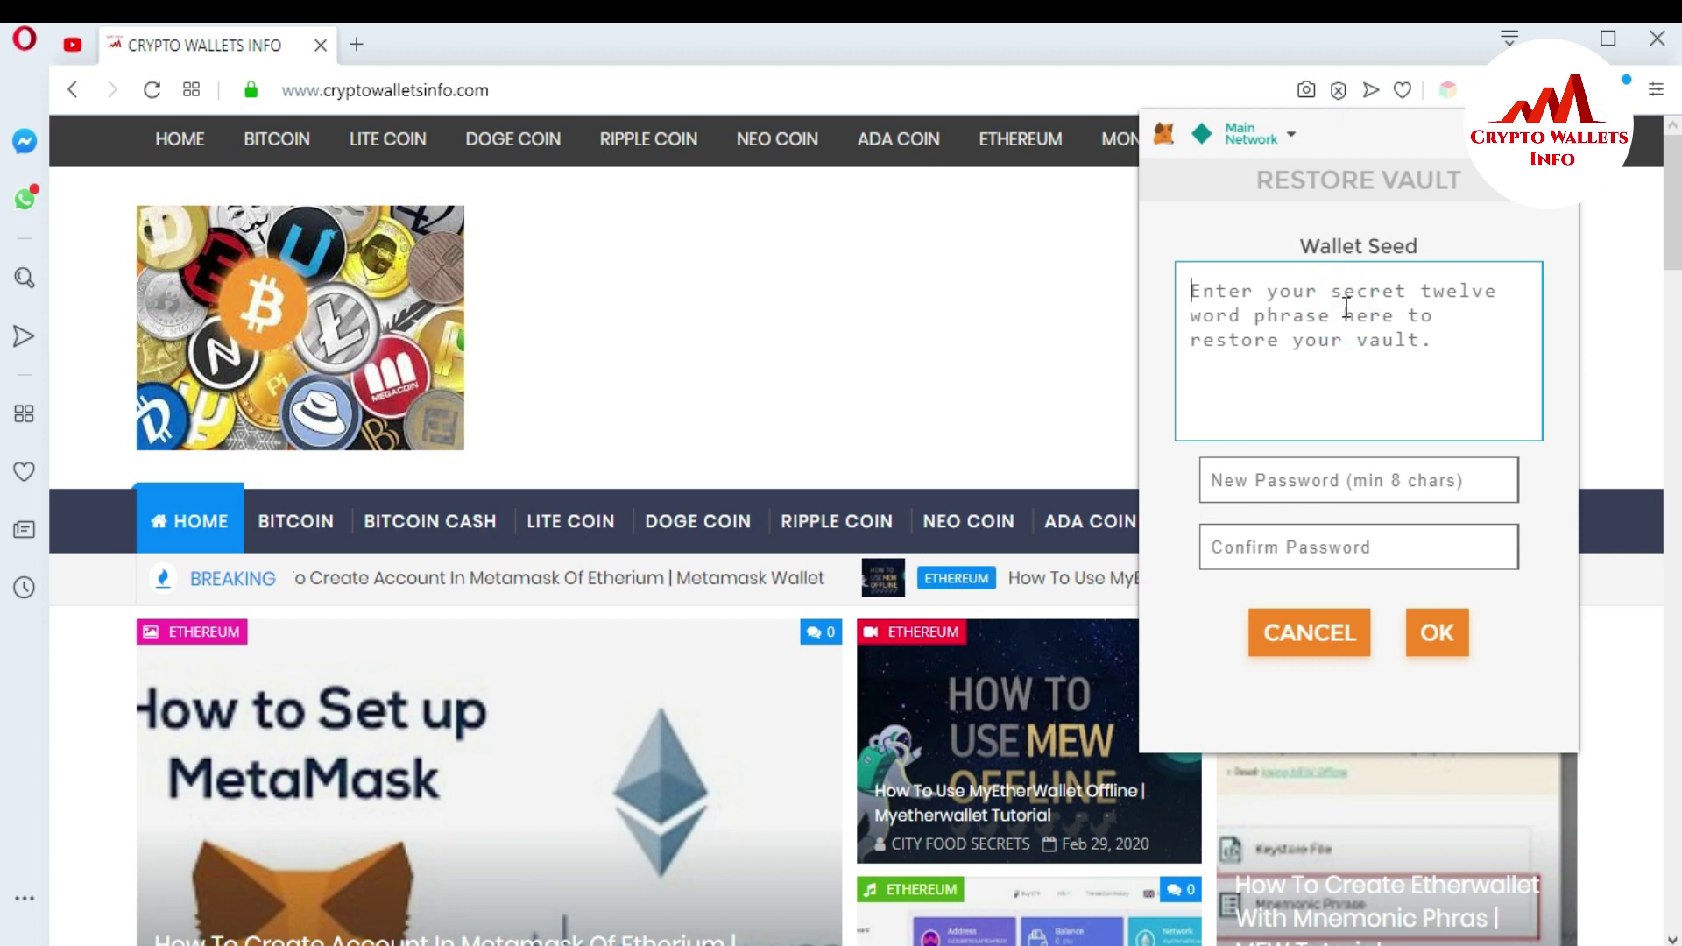
key("ctrl+v")
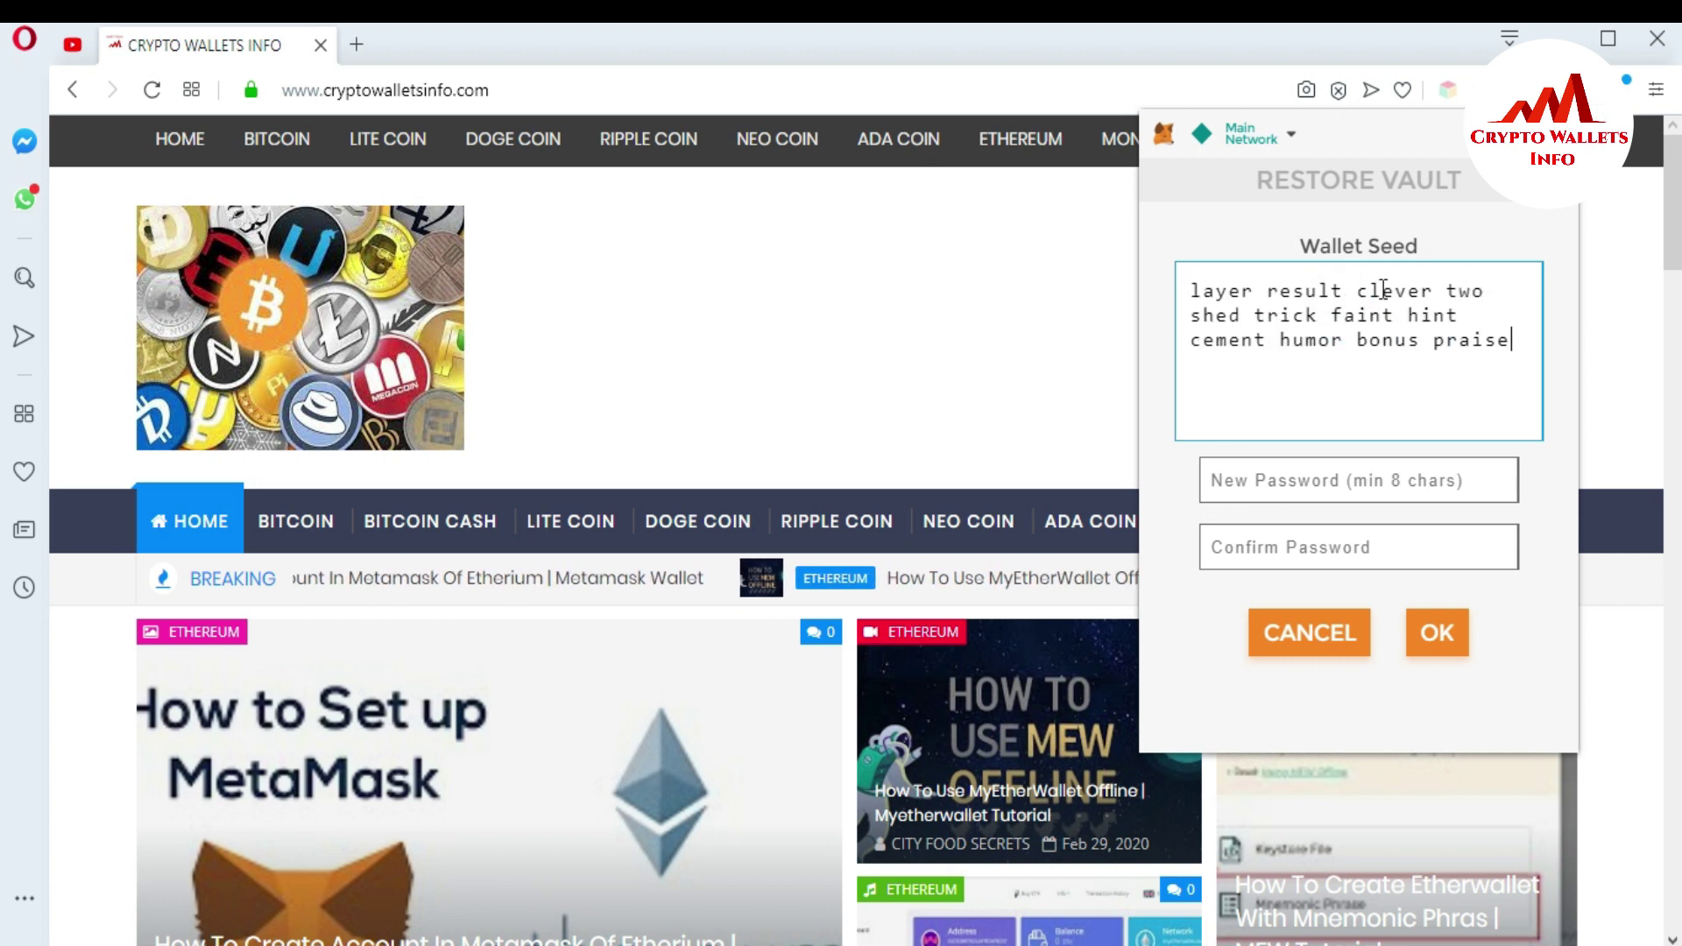
left_click(1323, 470)
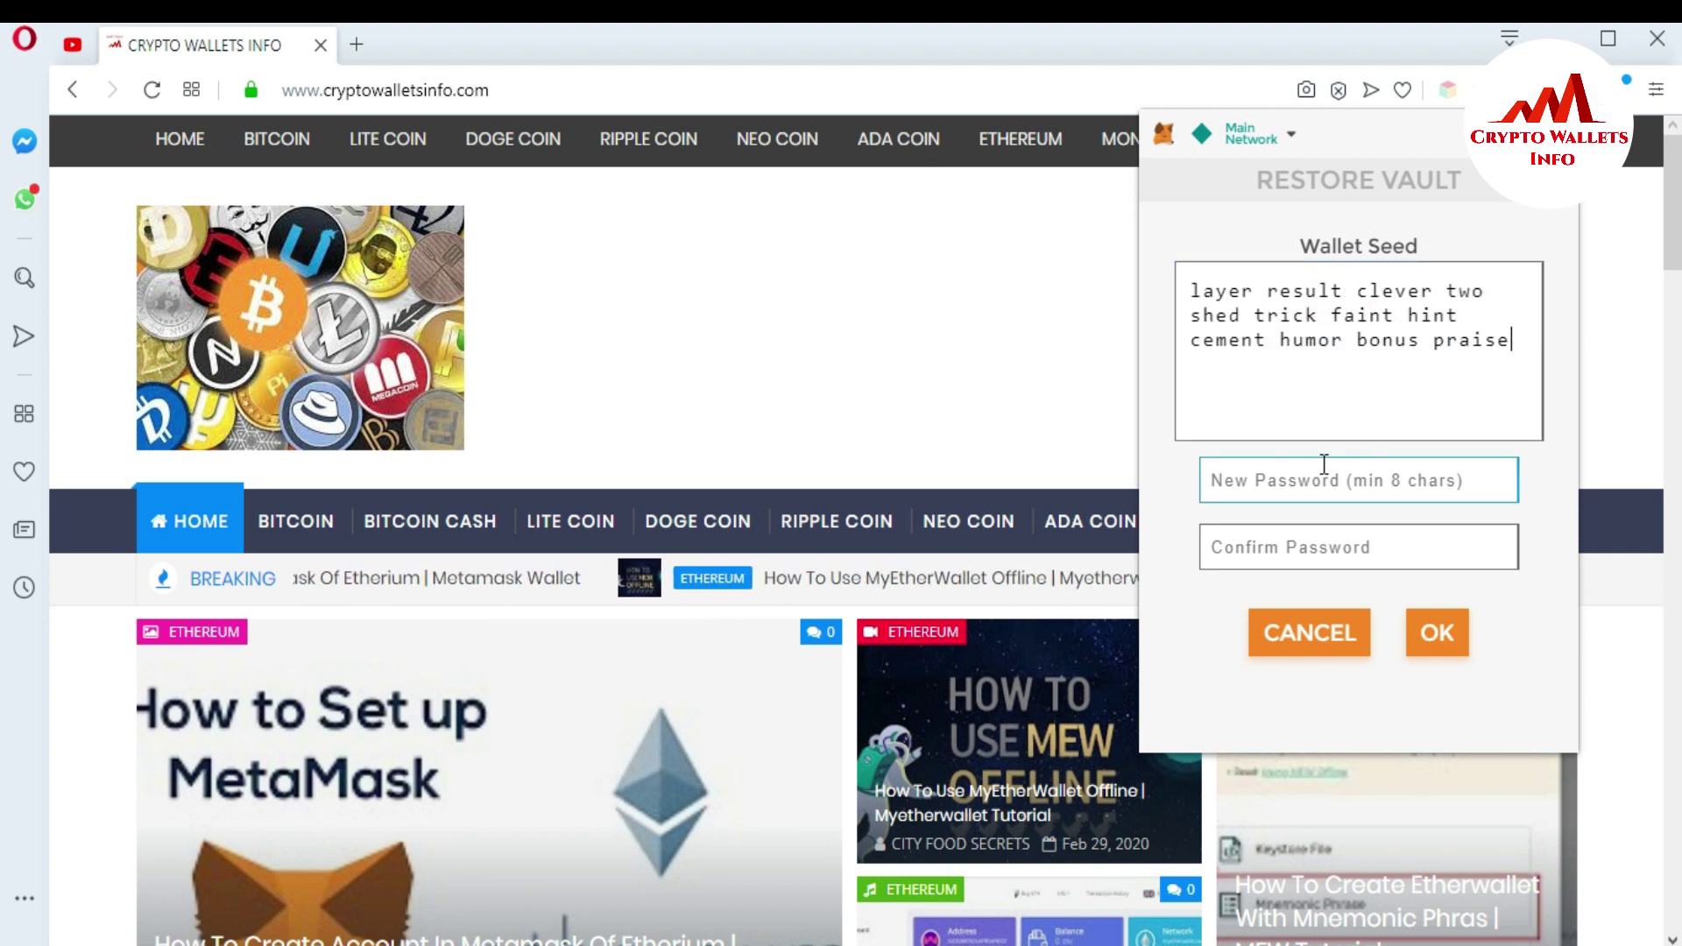
Enter the new password in New Password and Confirm Password, then submit the restore.
left_click(1281, 478)
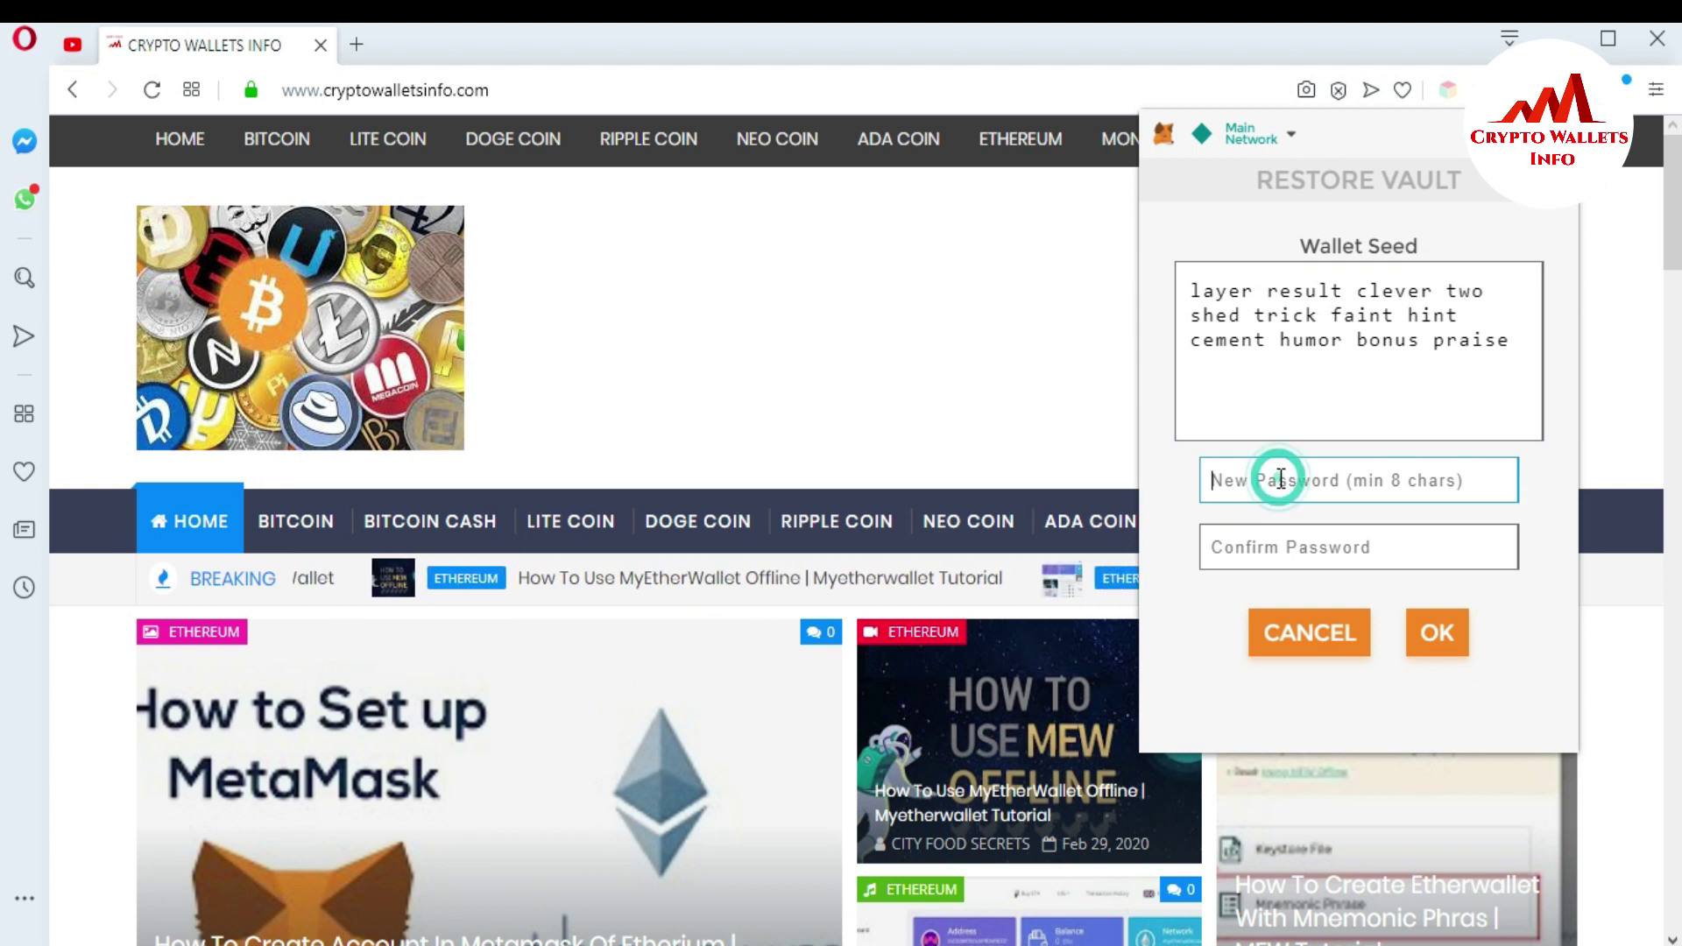
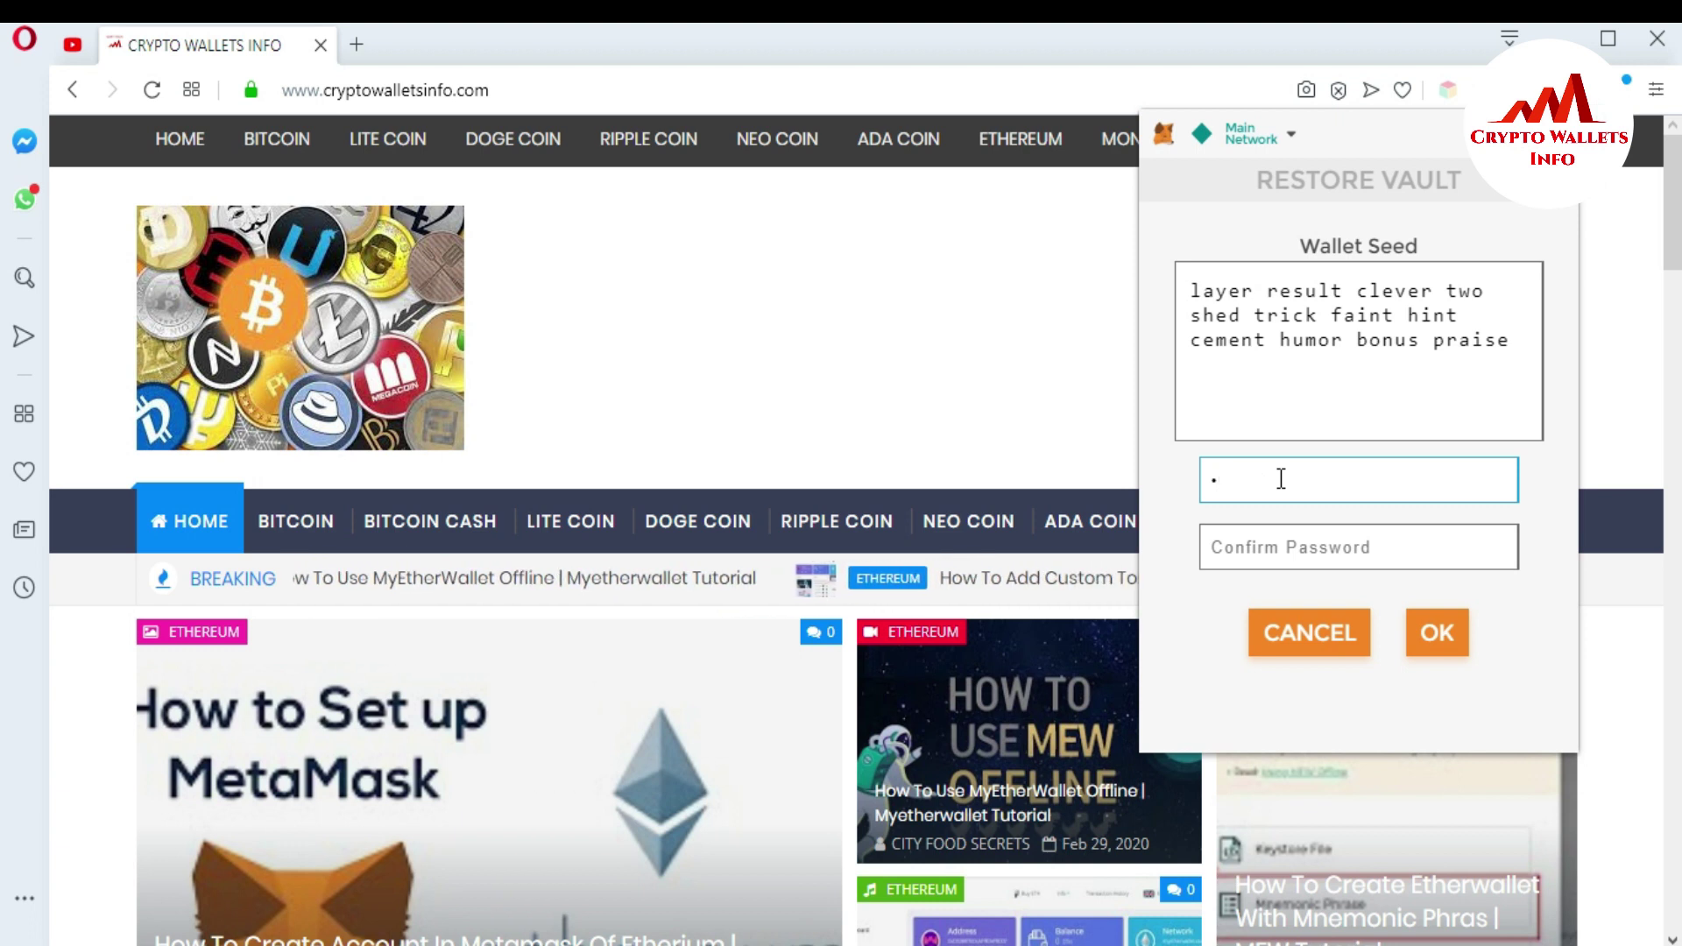
key("Tab")
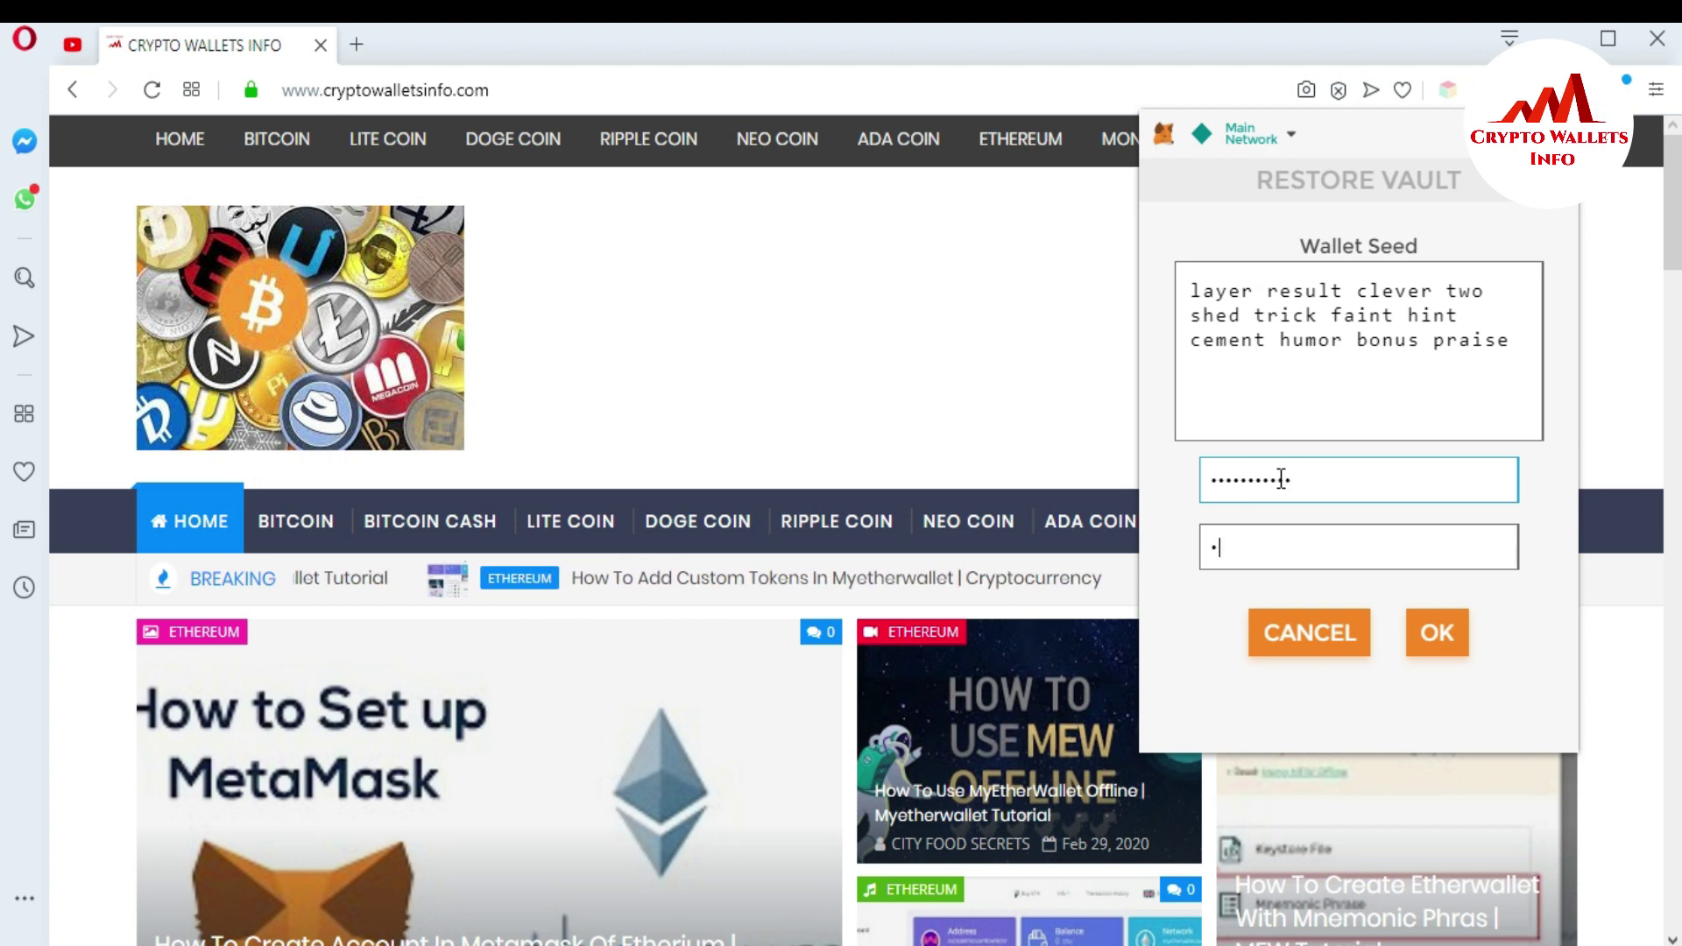
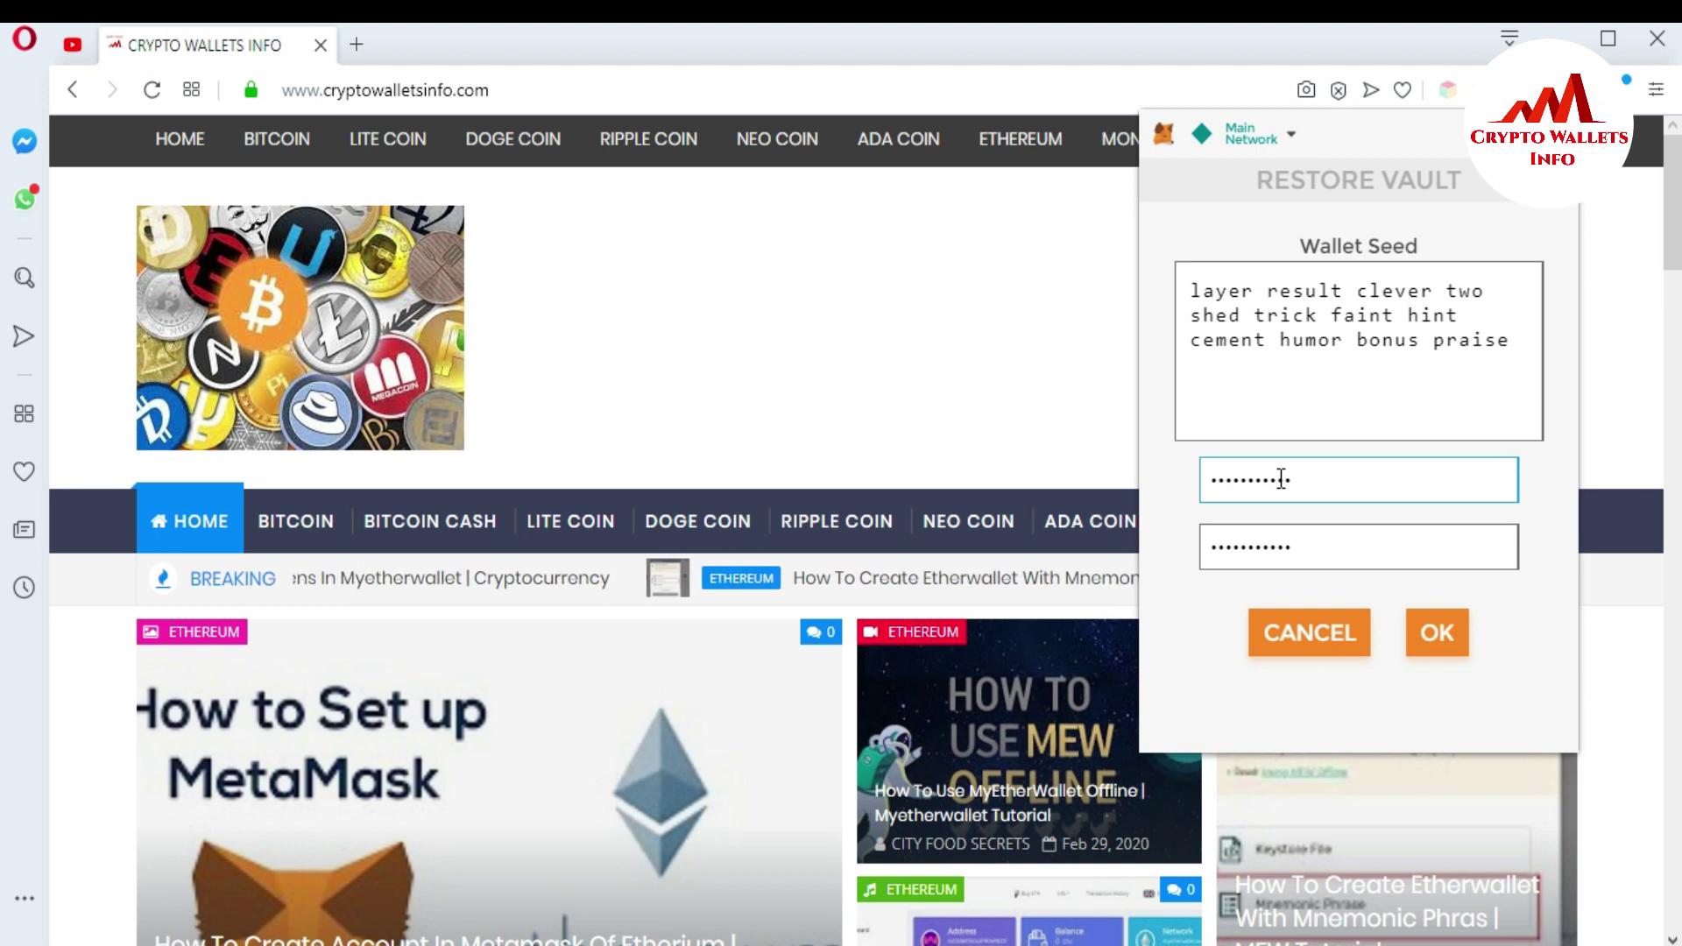
left_click(1293, 547)
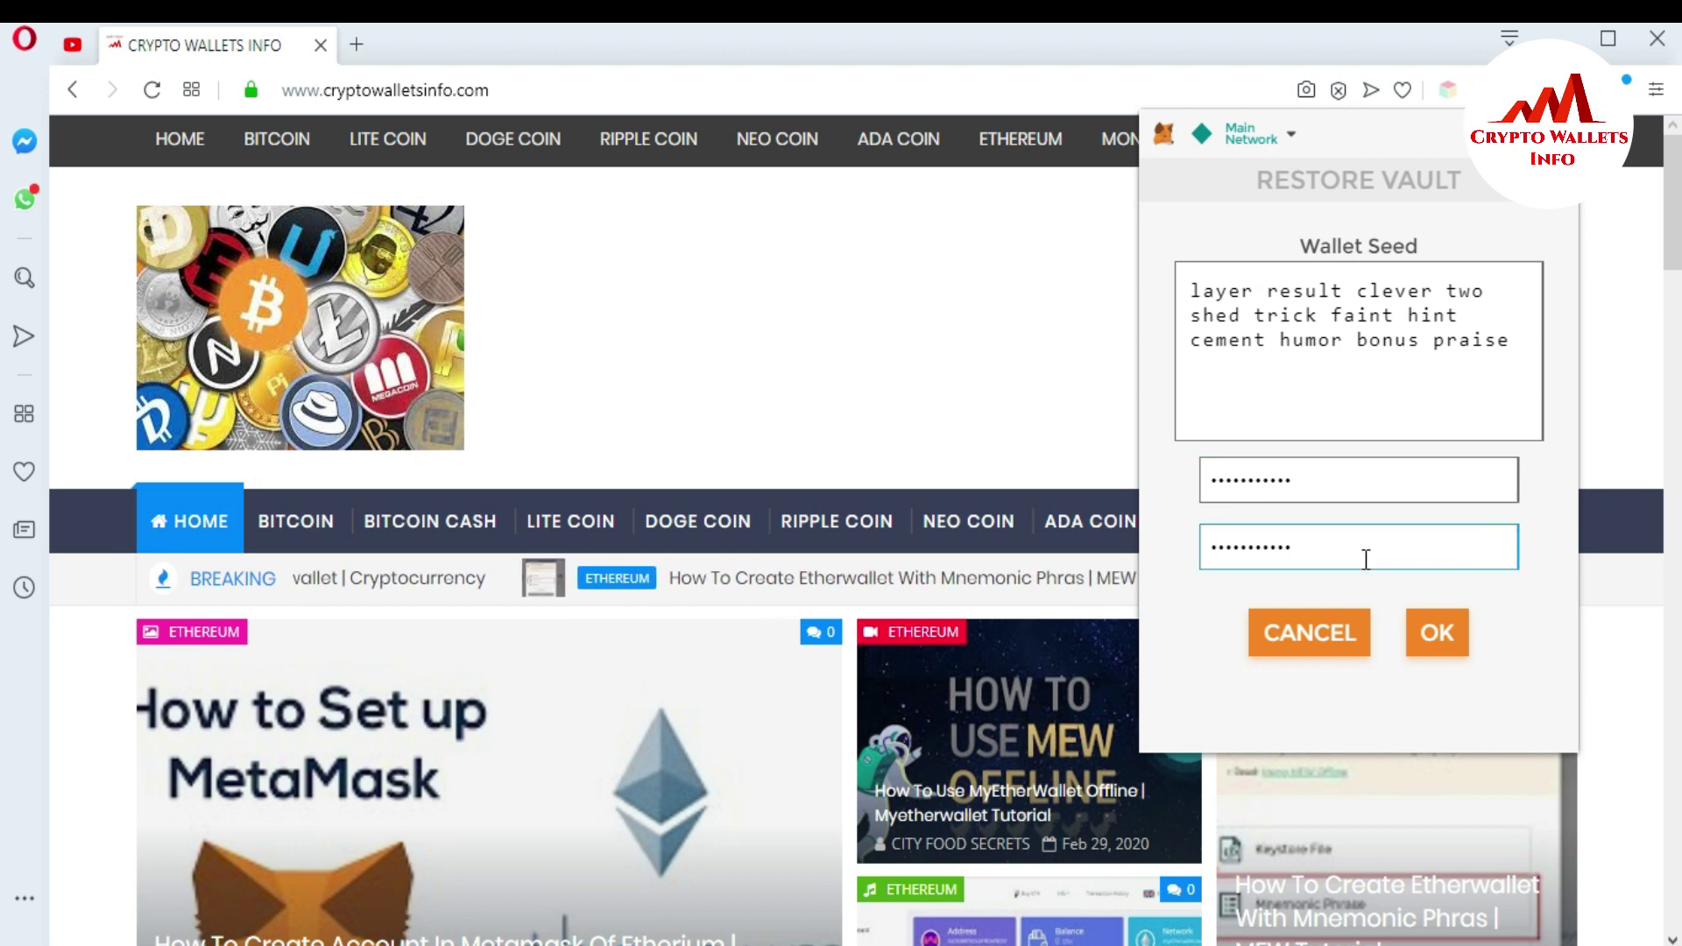
left_click(1337, 297)
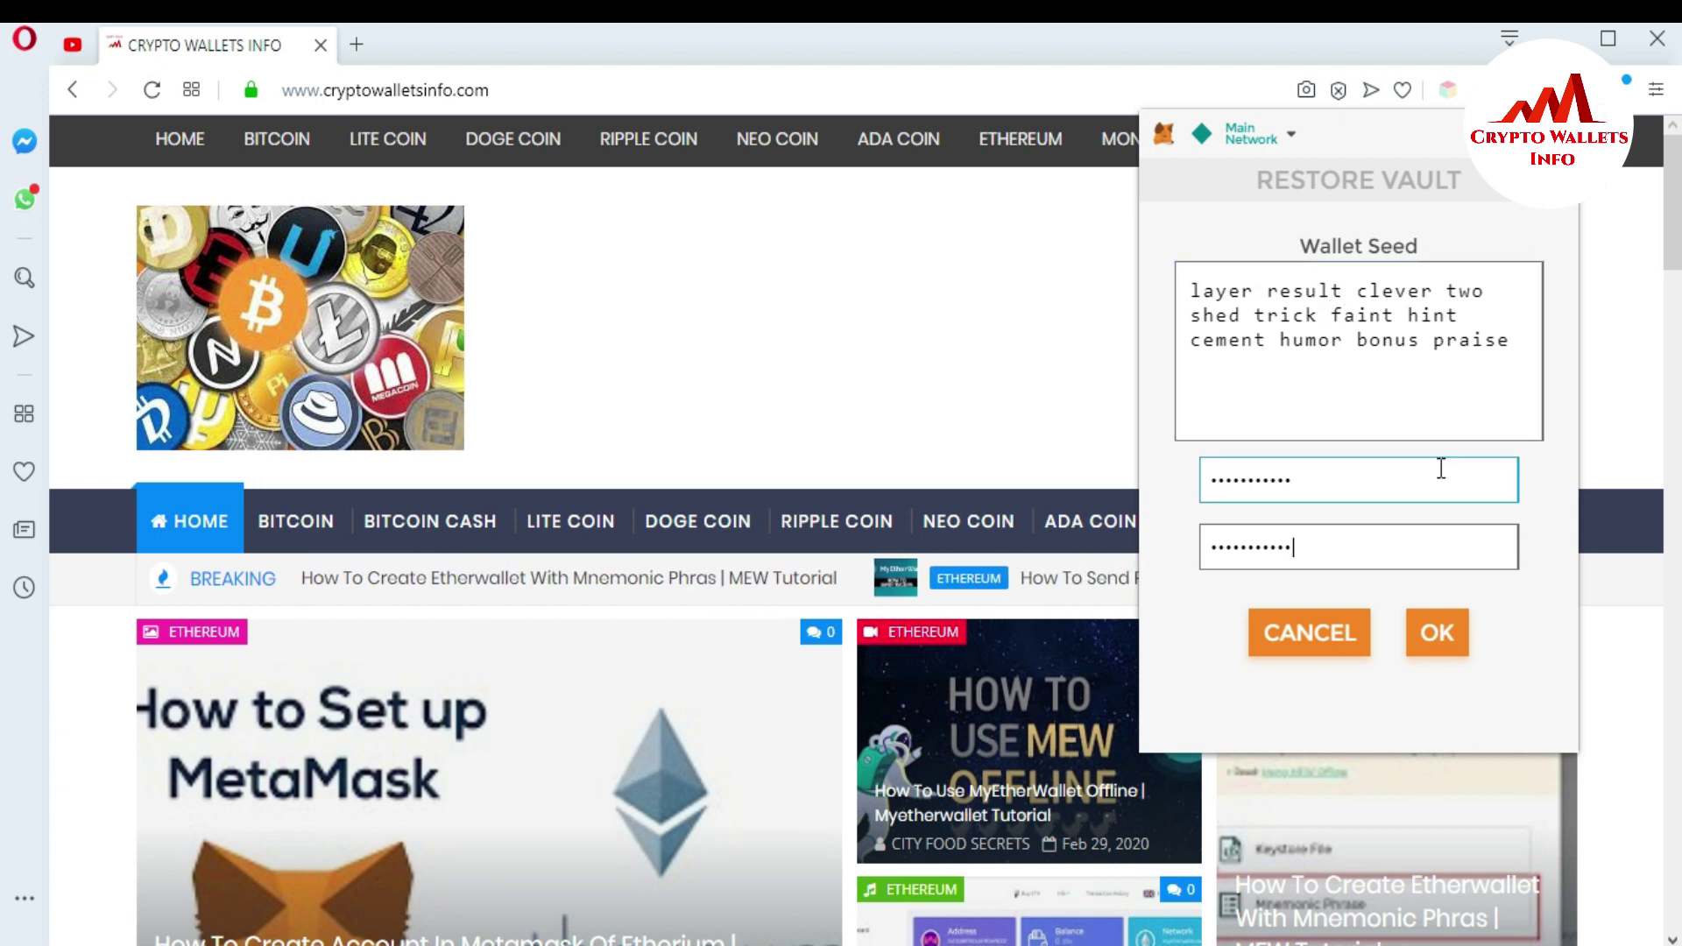
left_click(1435, 634)
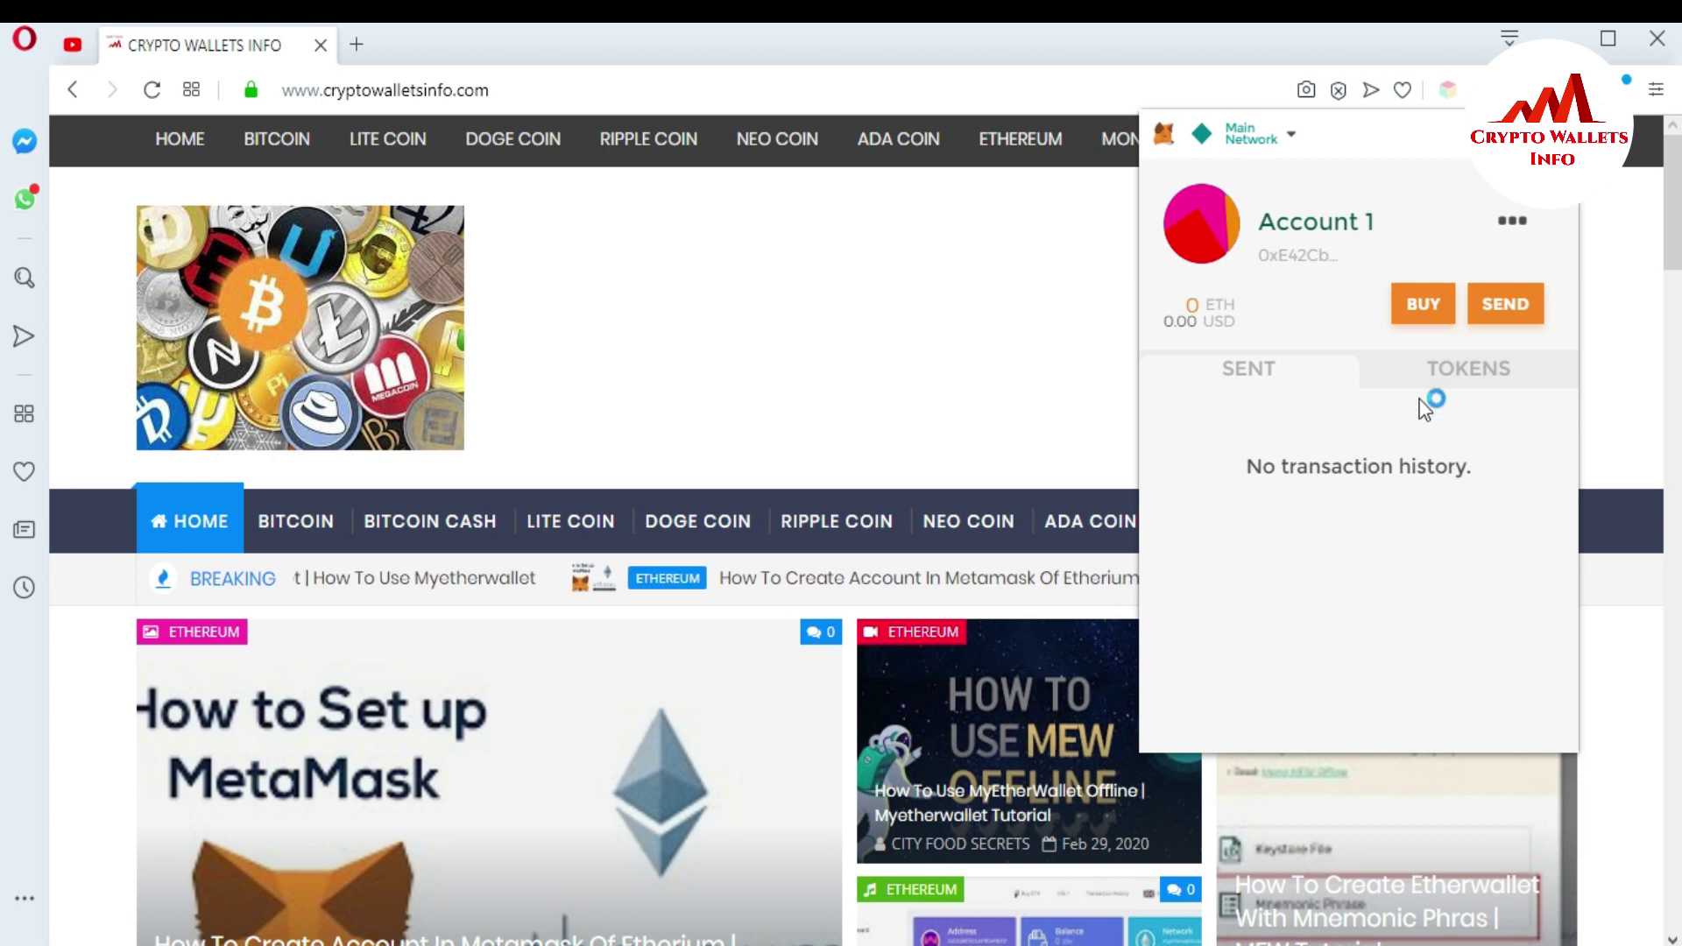
Open the restored Account 1's three-dot options menu.
left_click(1513, 225)
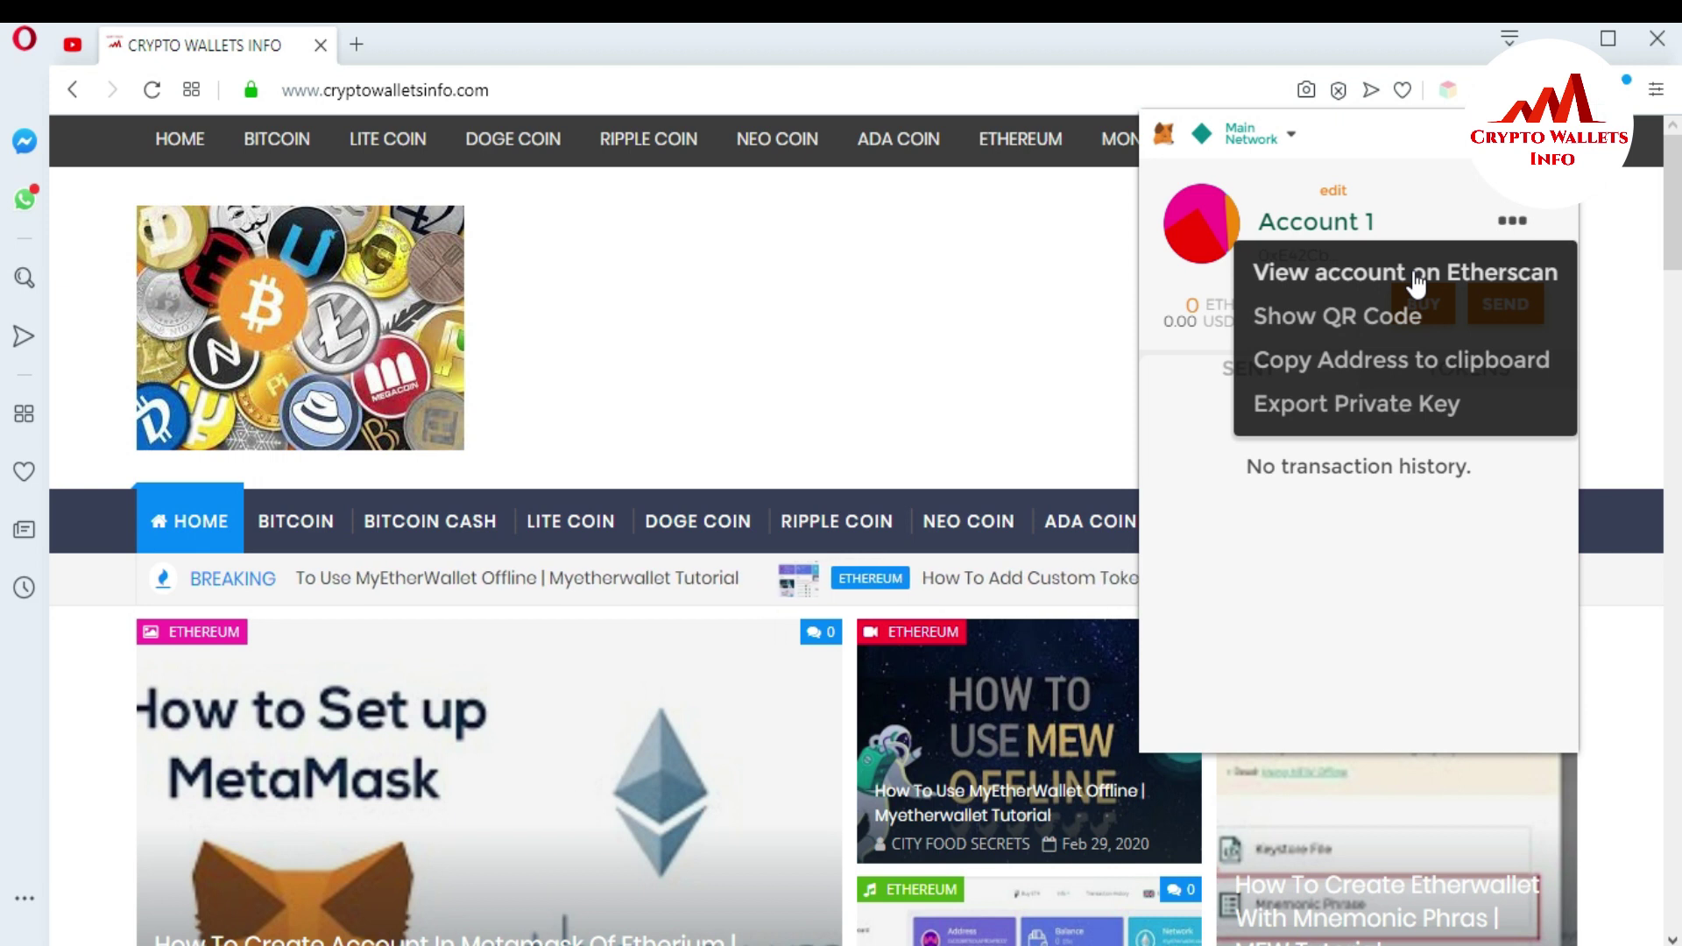
View the account's Etherscan page (0 Ether, no transactions), then reopen MetaMask's account menu.
left_click(1416, 280)
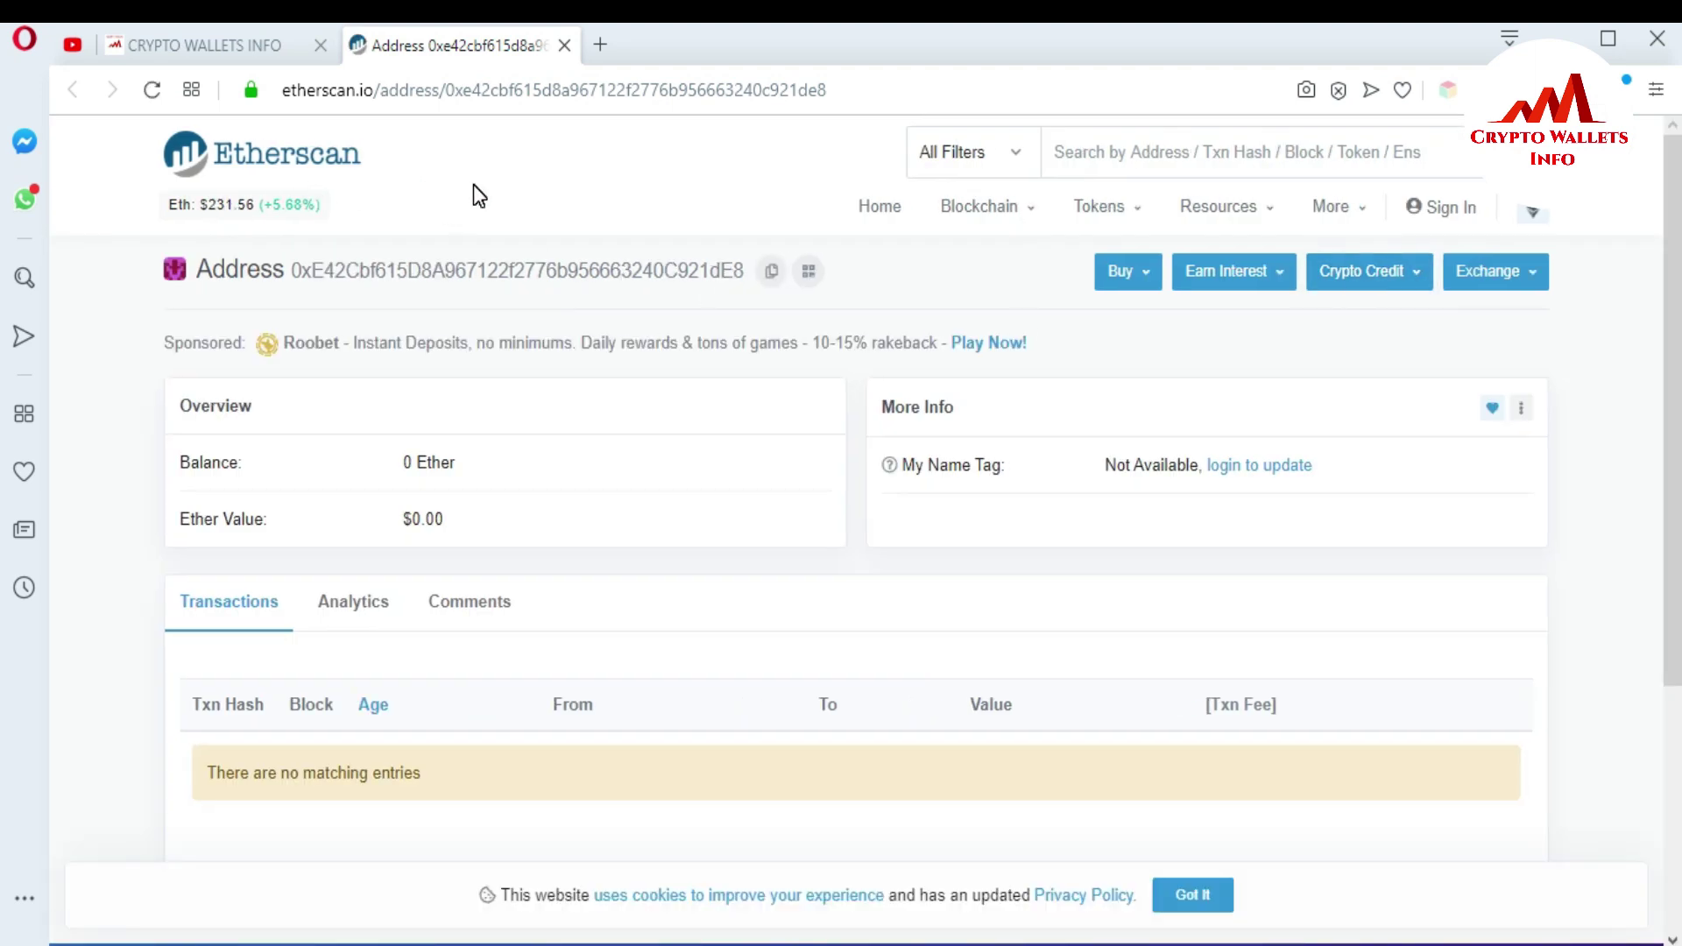
left_click_drag(295, 272, 737, 270)
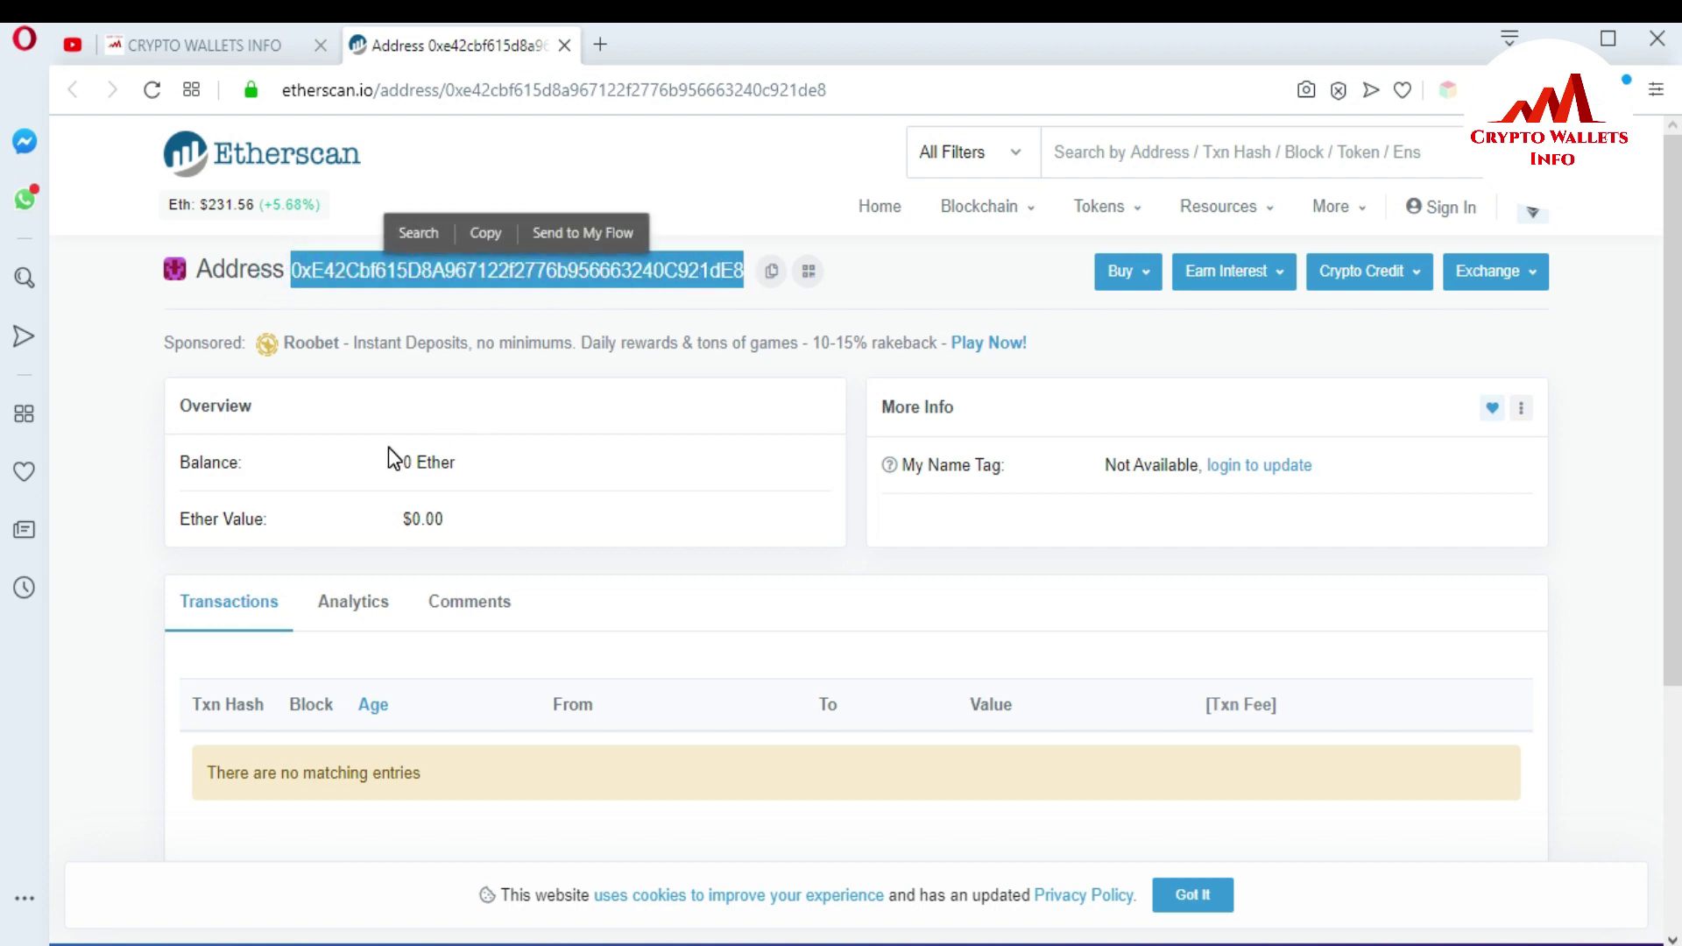
left_click(427, 453)
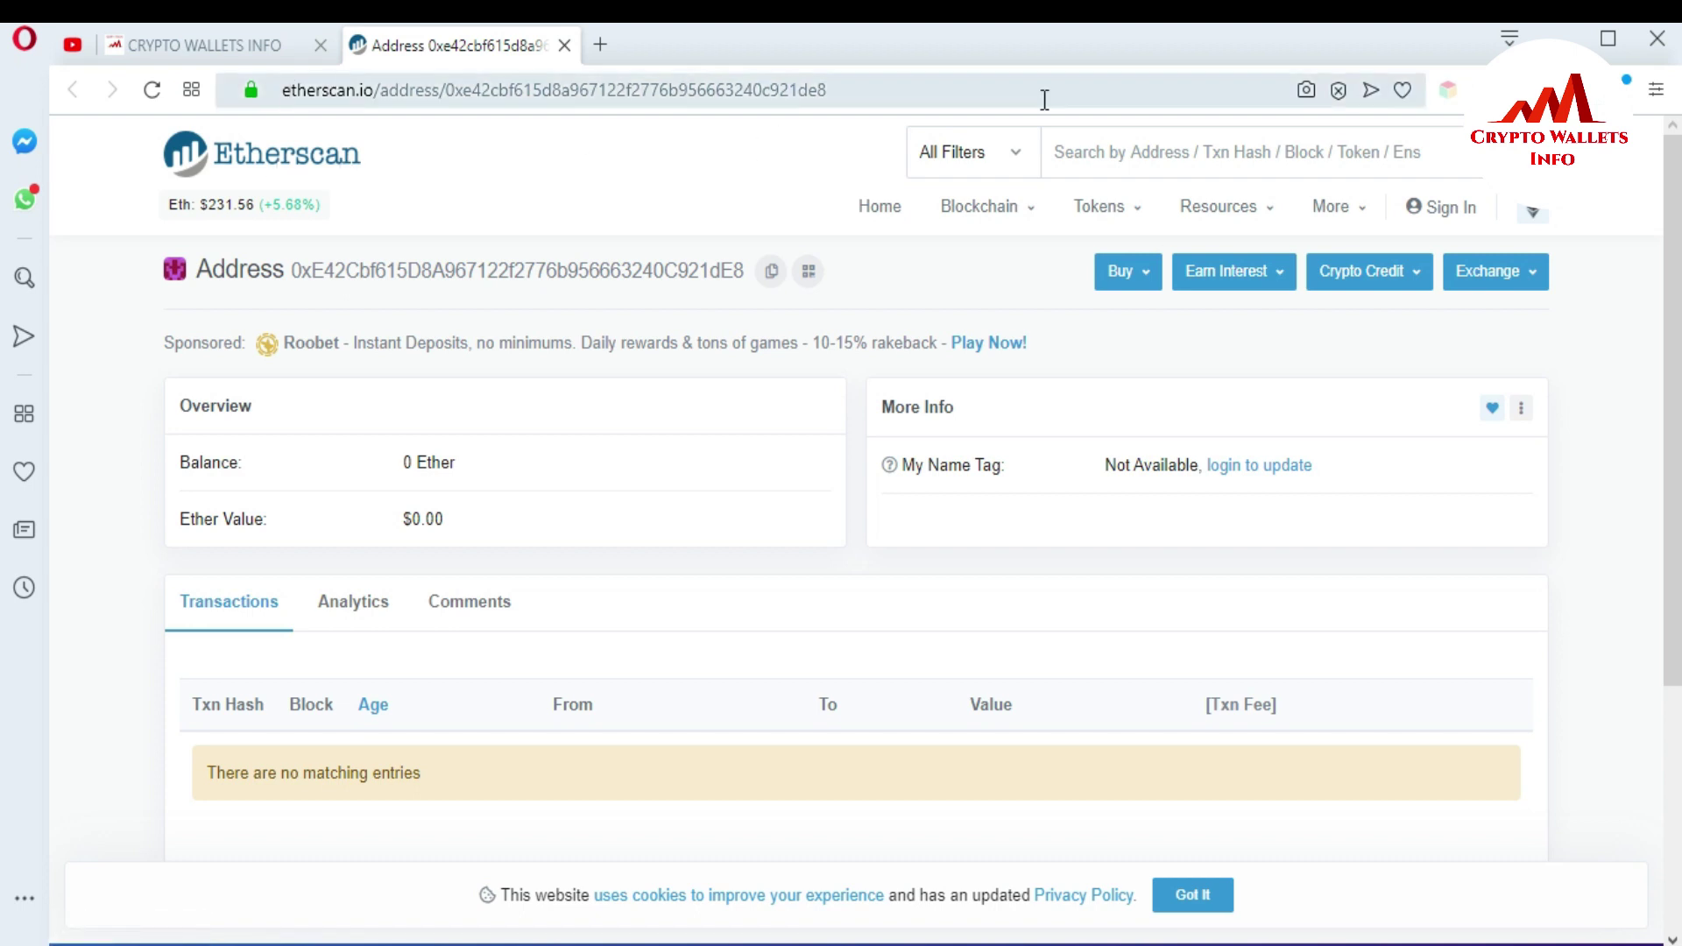
key("alt+shift+m")
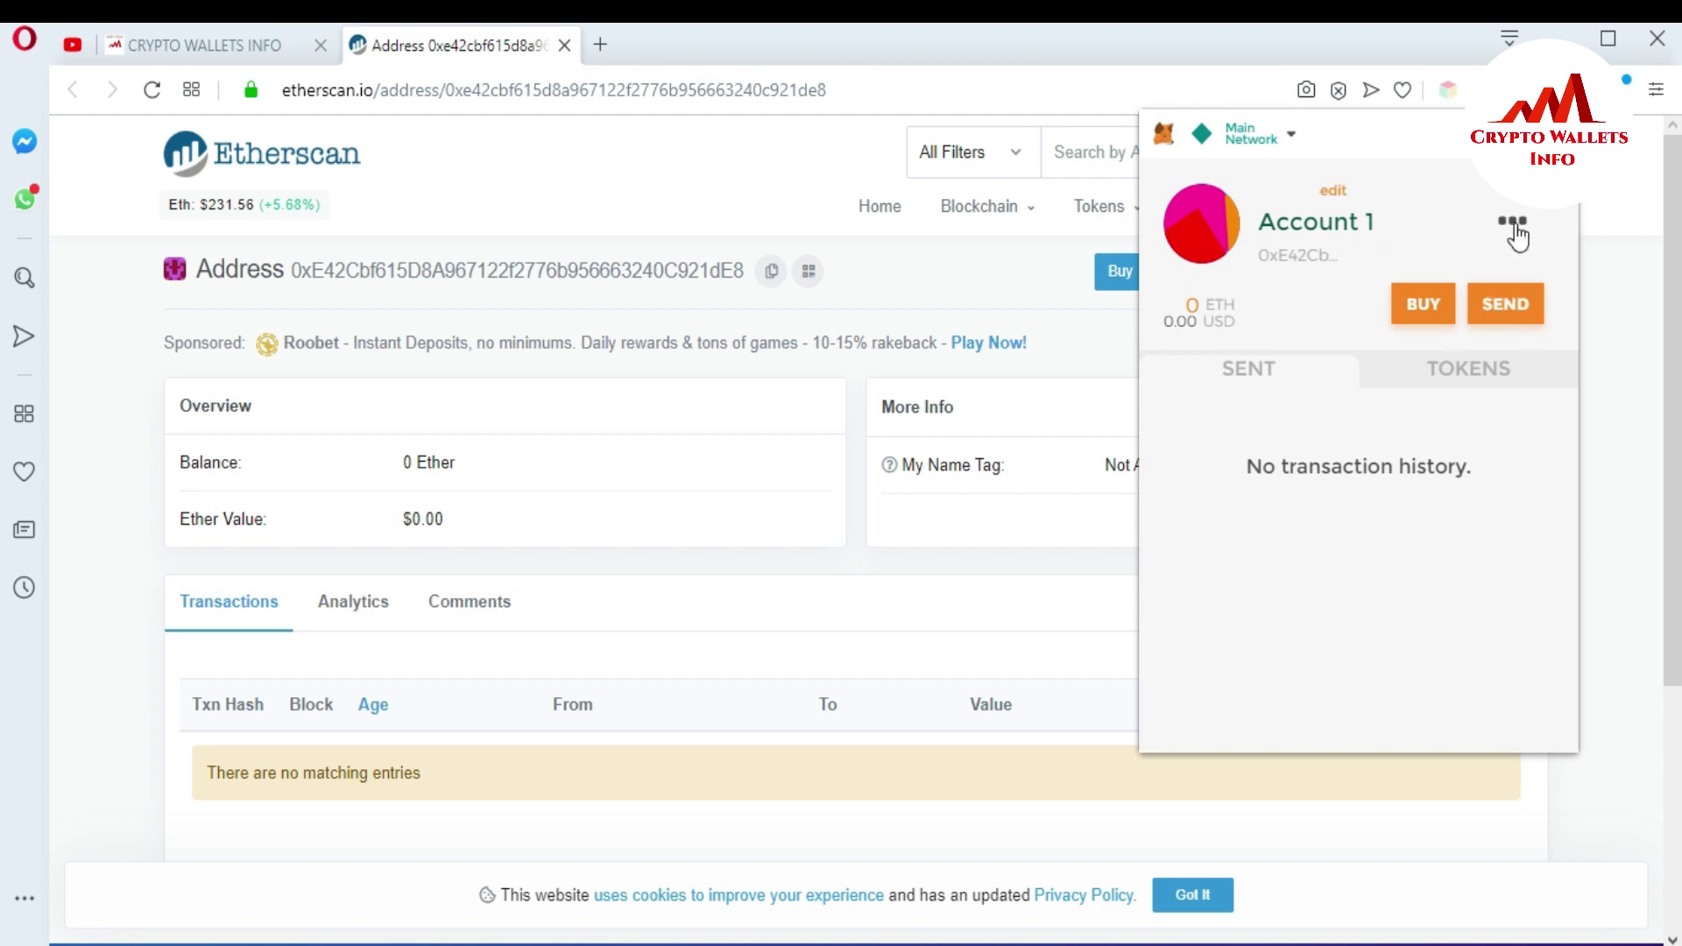
left_click(1513, 223)
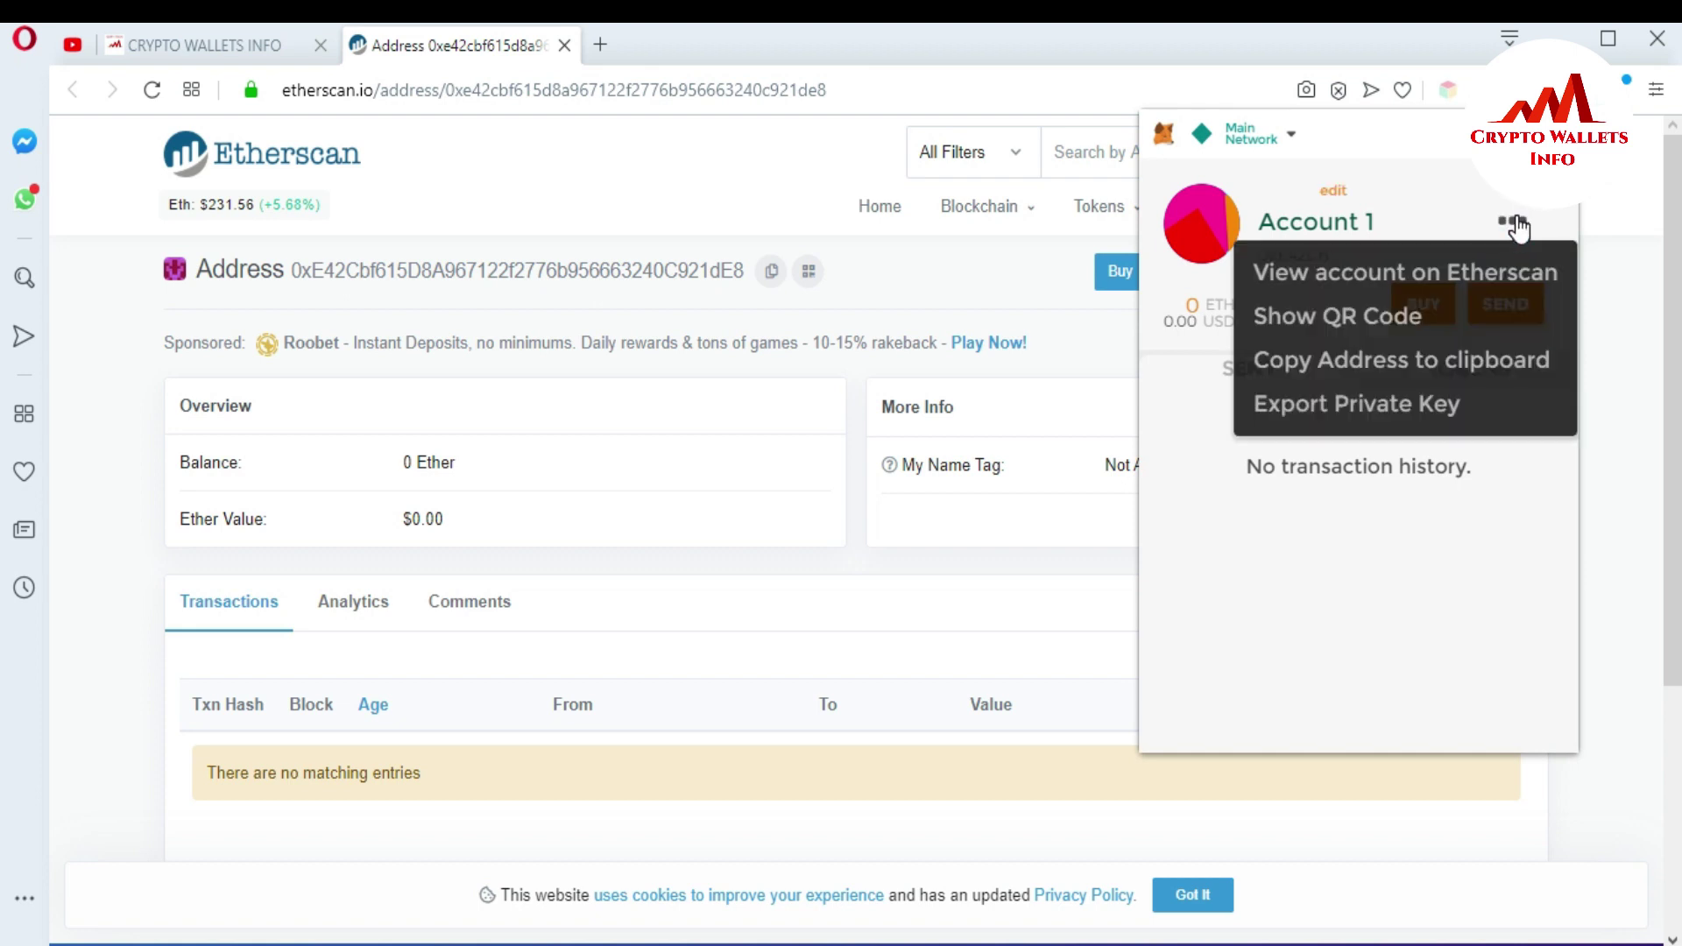
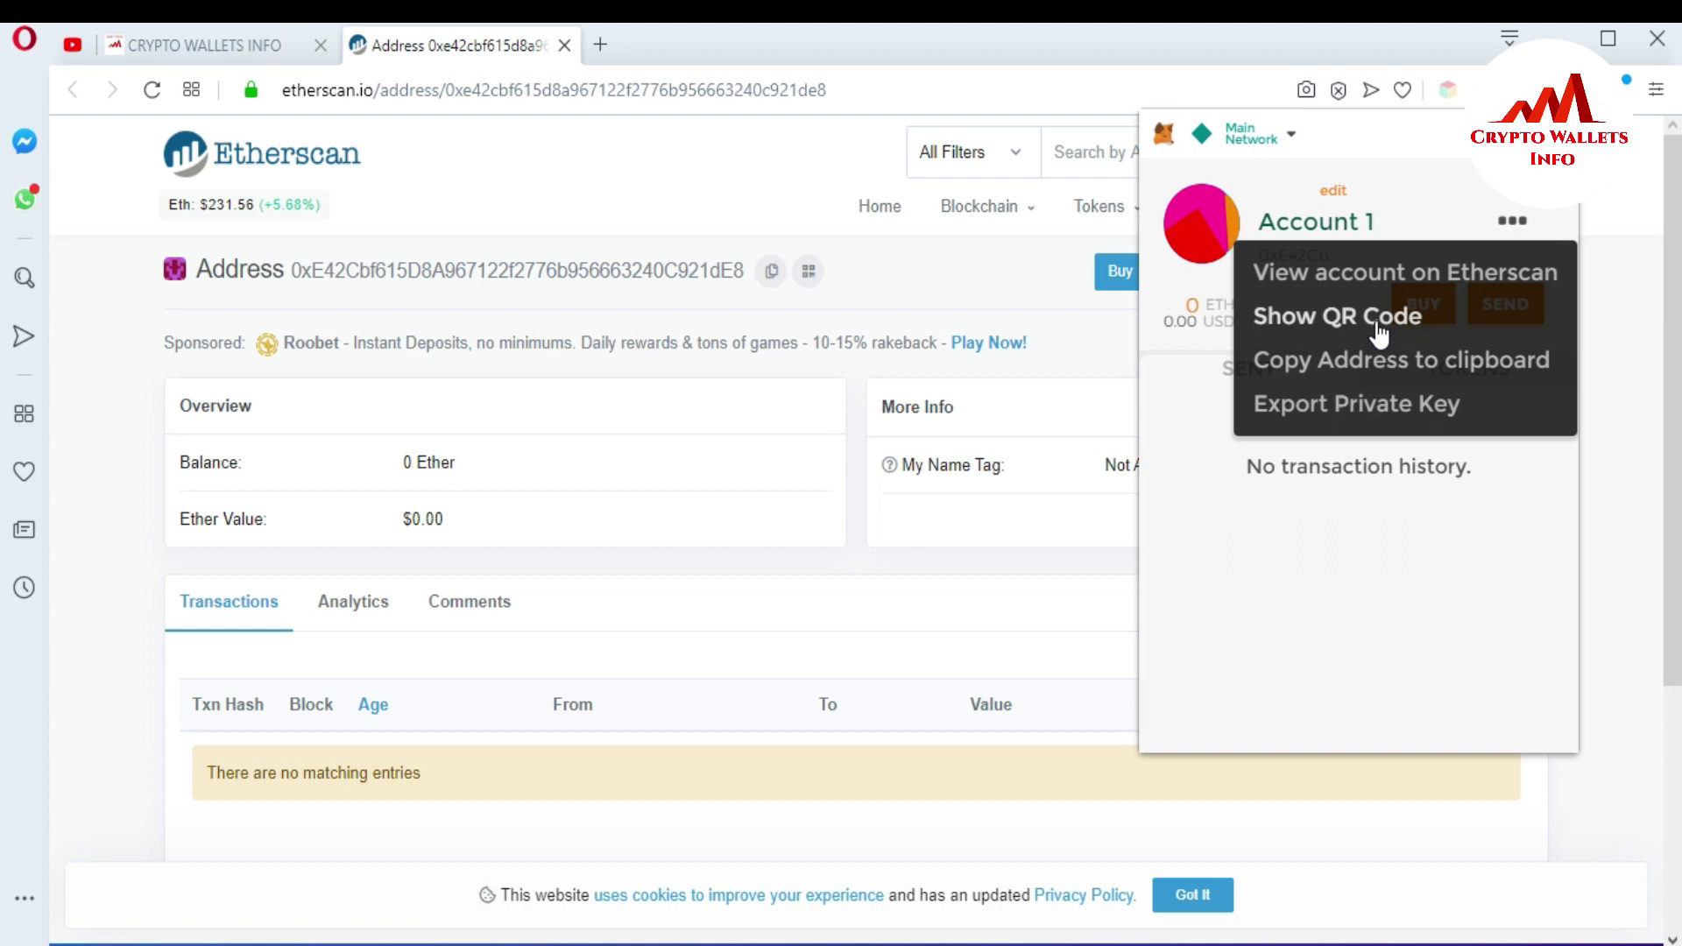
Show Account 1's QR code and wallet address in the MetaMask popup.
left_click(1379, 331)
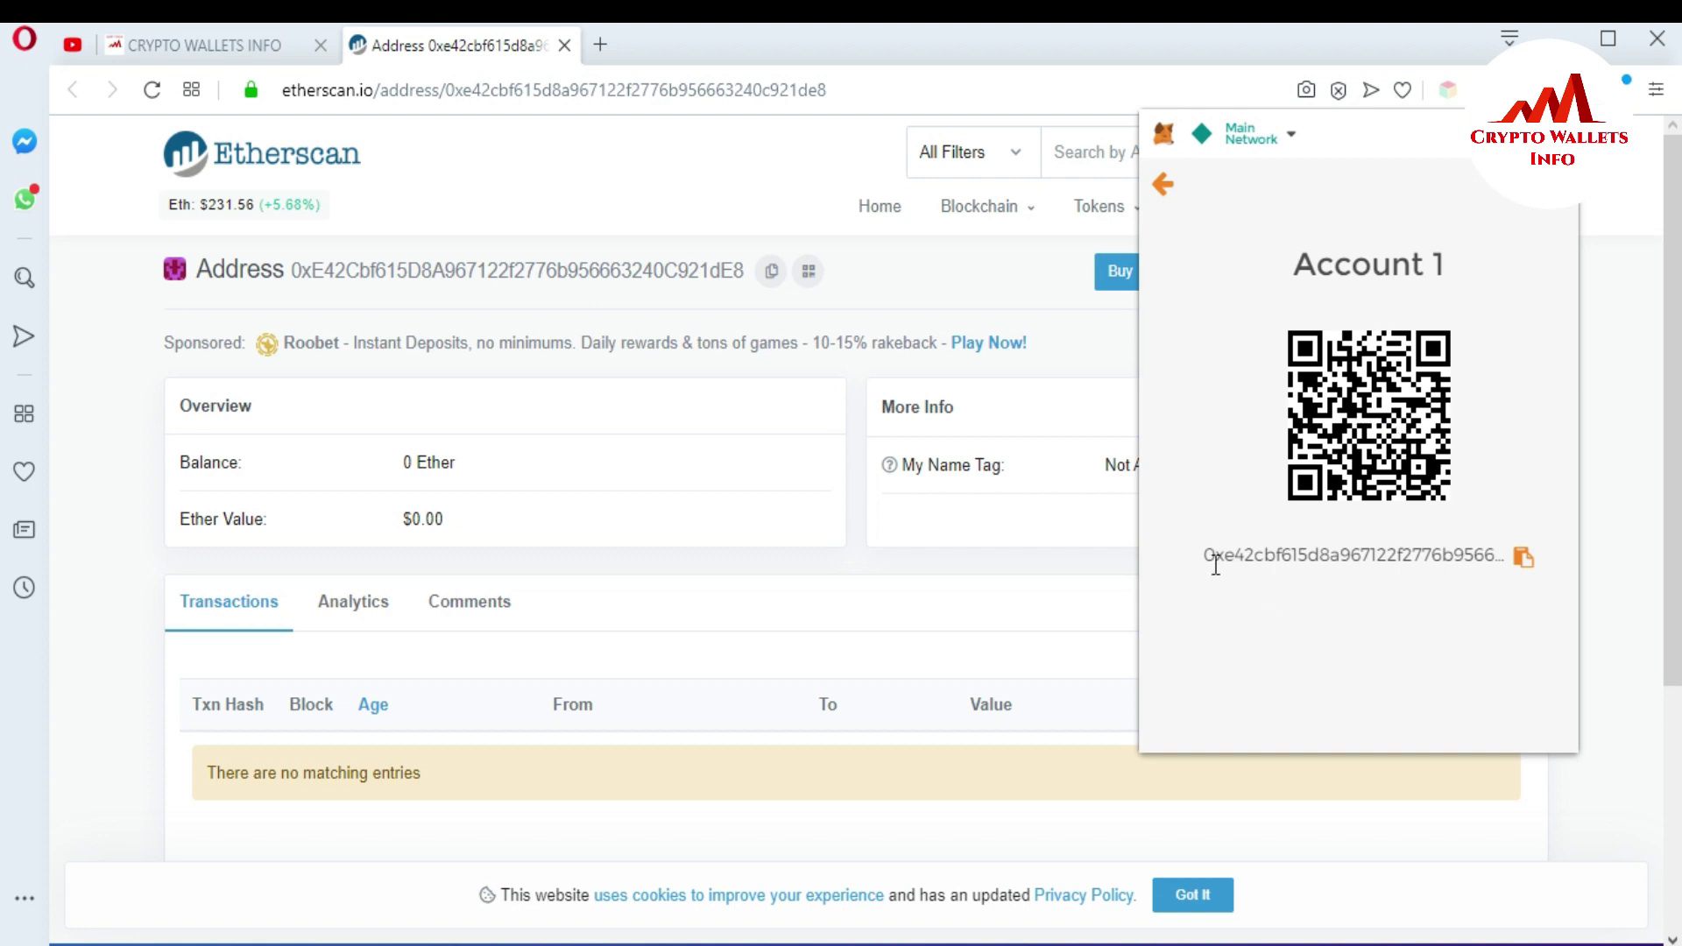
Copy Account 1's address to the clipboard, then start exporting its private key.
left_click(1162, 184)
left_click(1513, 221)
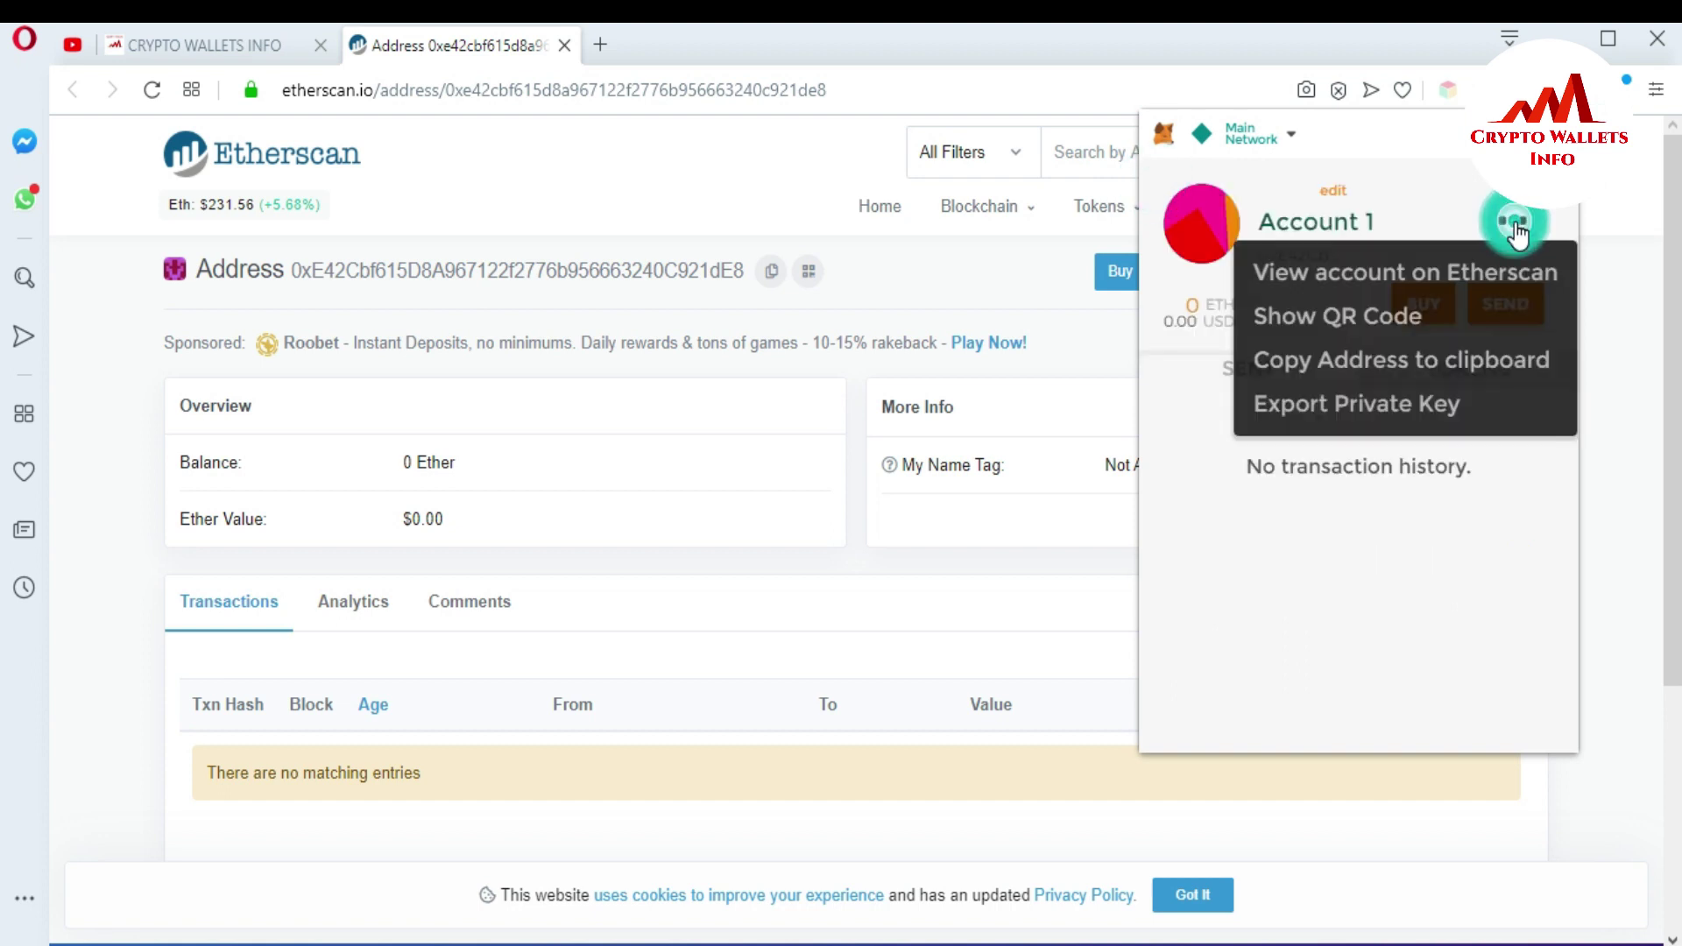
left_click(1382, 371)
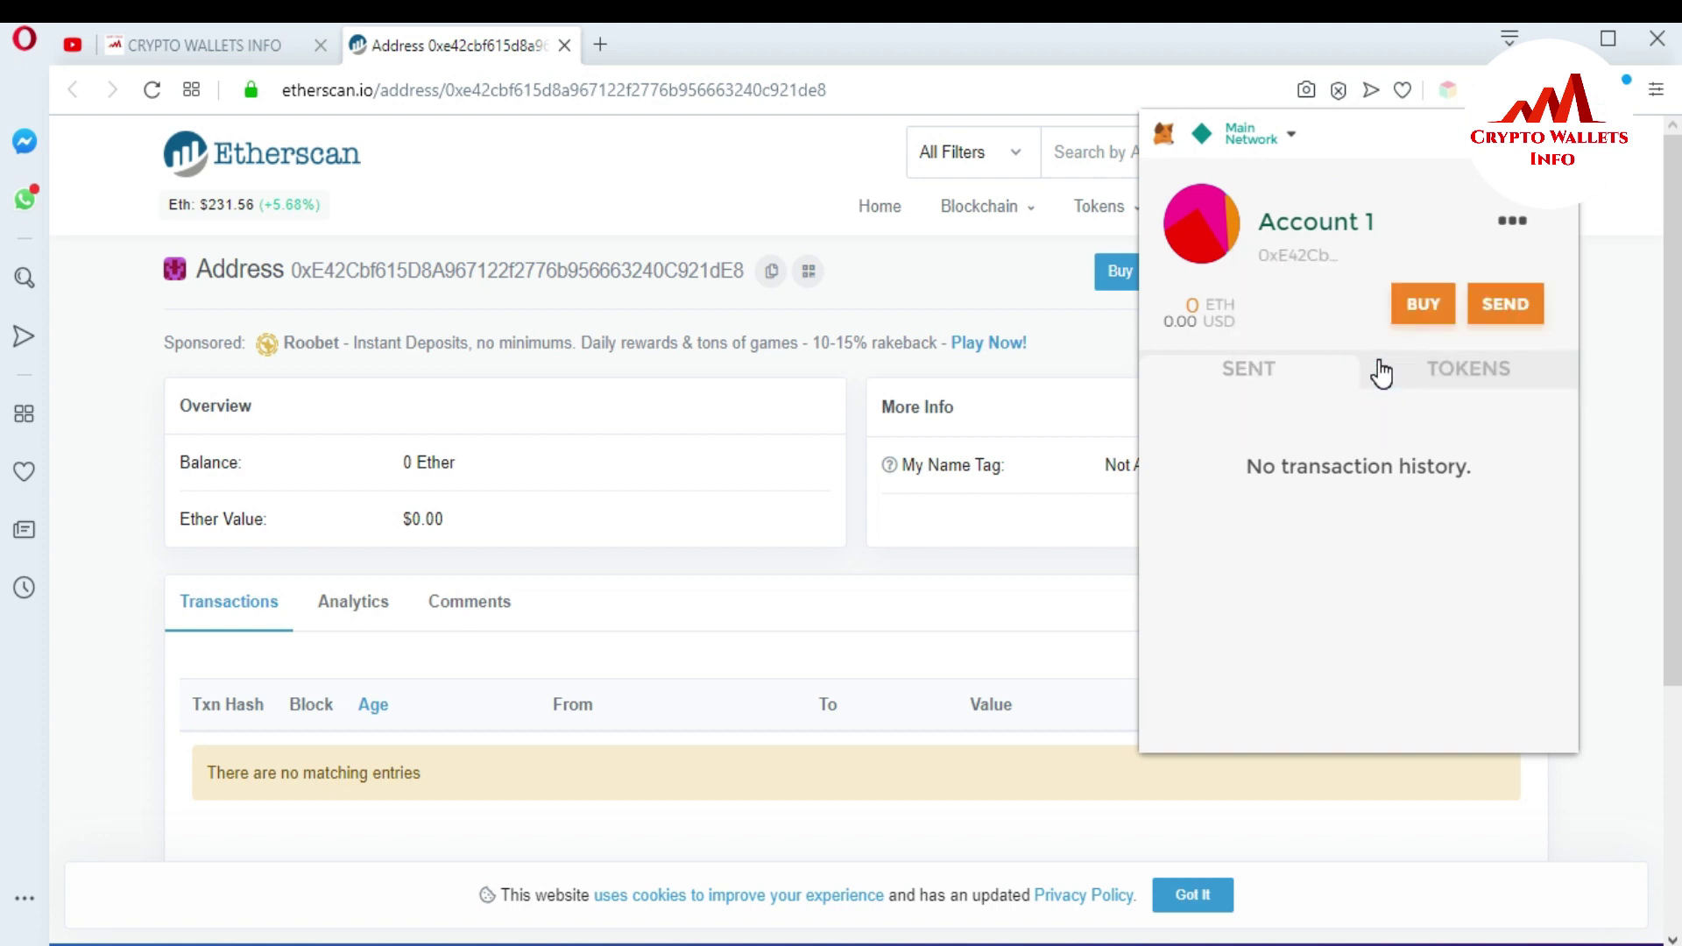
left_click(1514, 229)
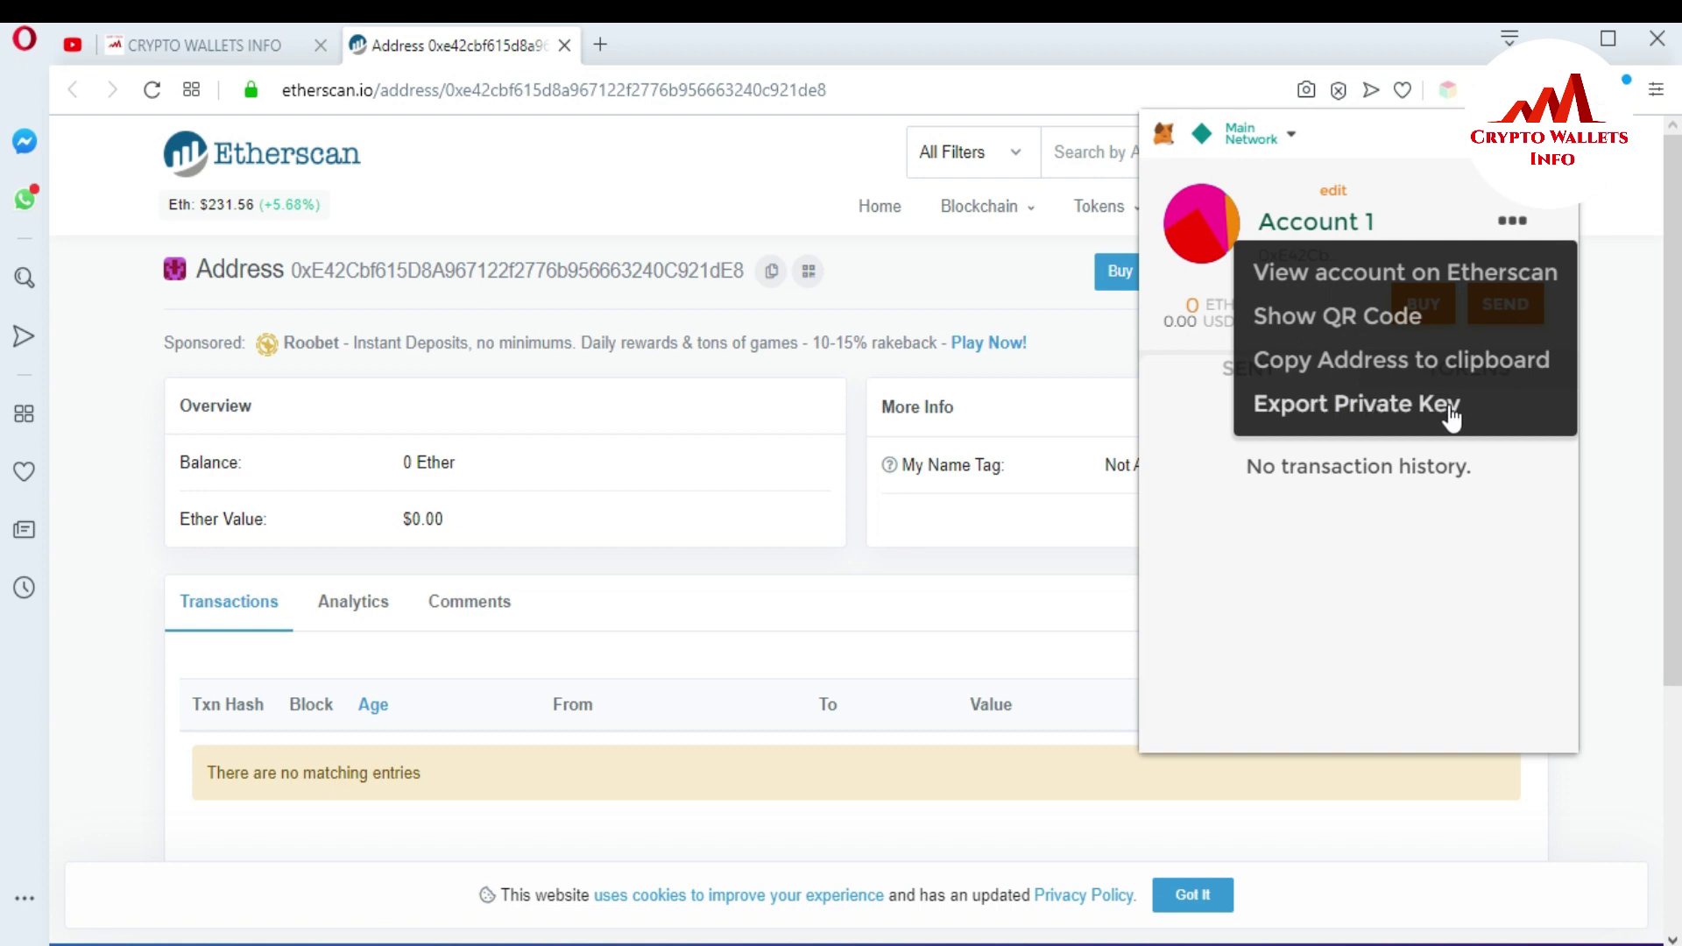
left_click(1397, 414)
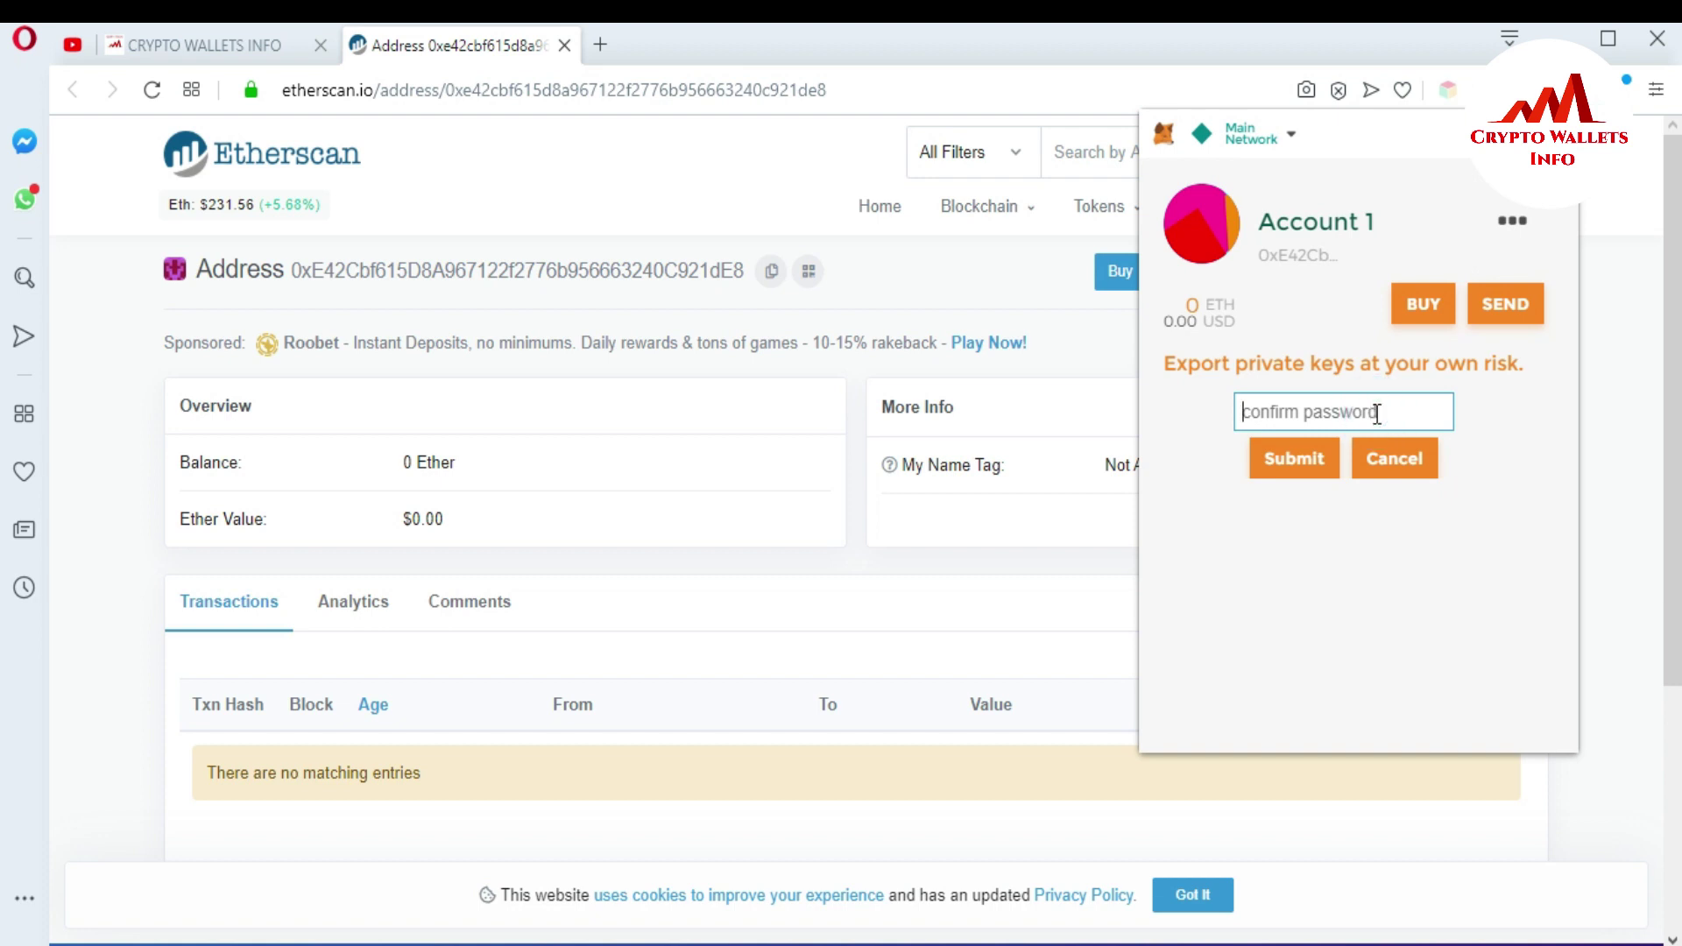
Enter the wallet password to reveal Account 1's private key.
type("•••••••••••")
left_click(1295, 465)
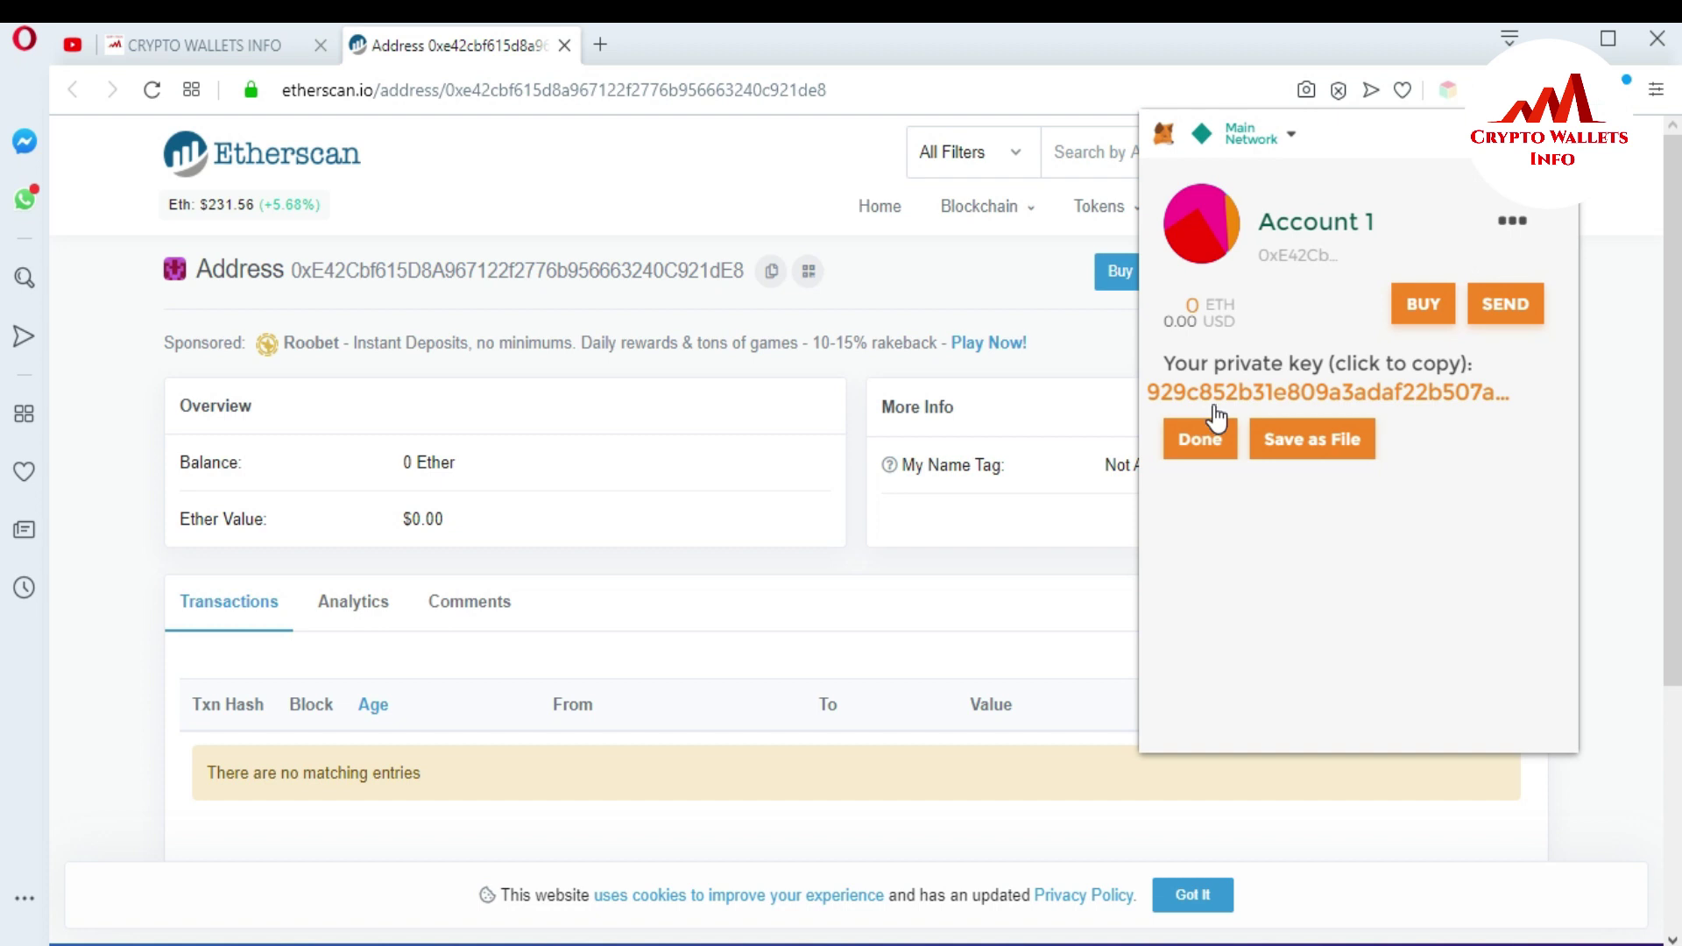
Switch to the YouTube tab showing the Crypto Wallets Info channel page.
left_click(72, 45)
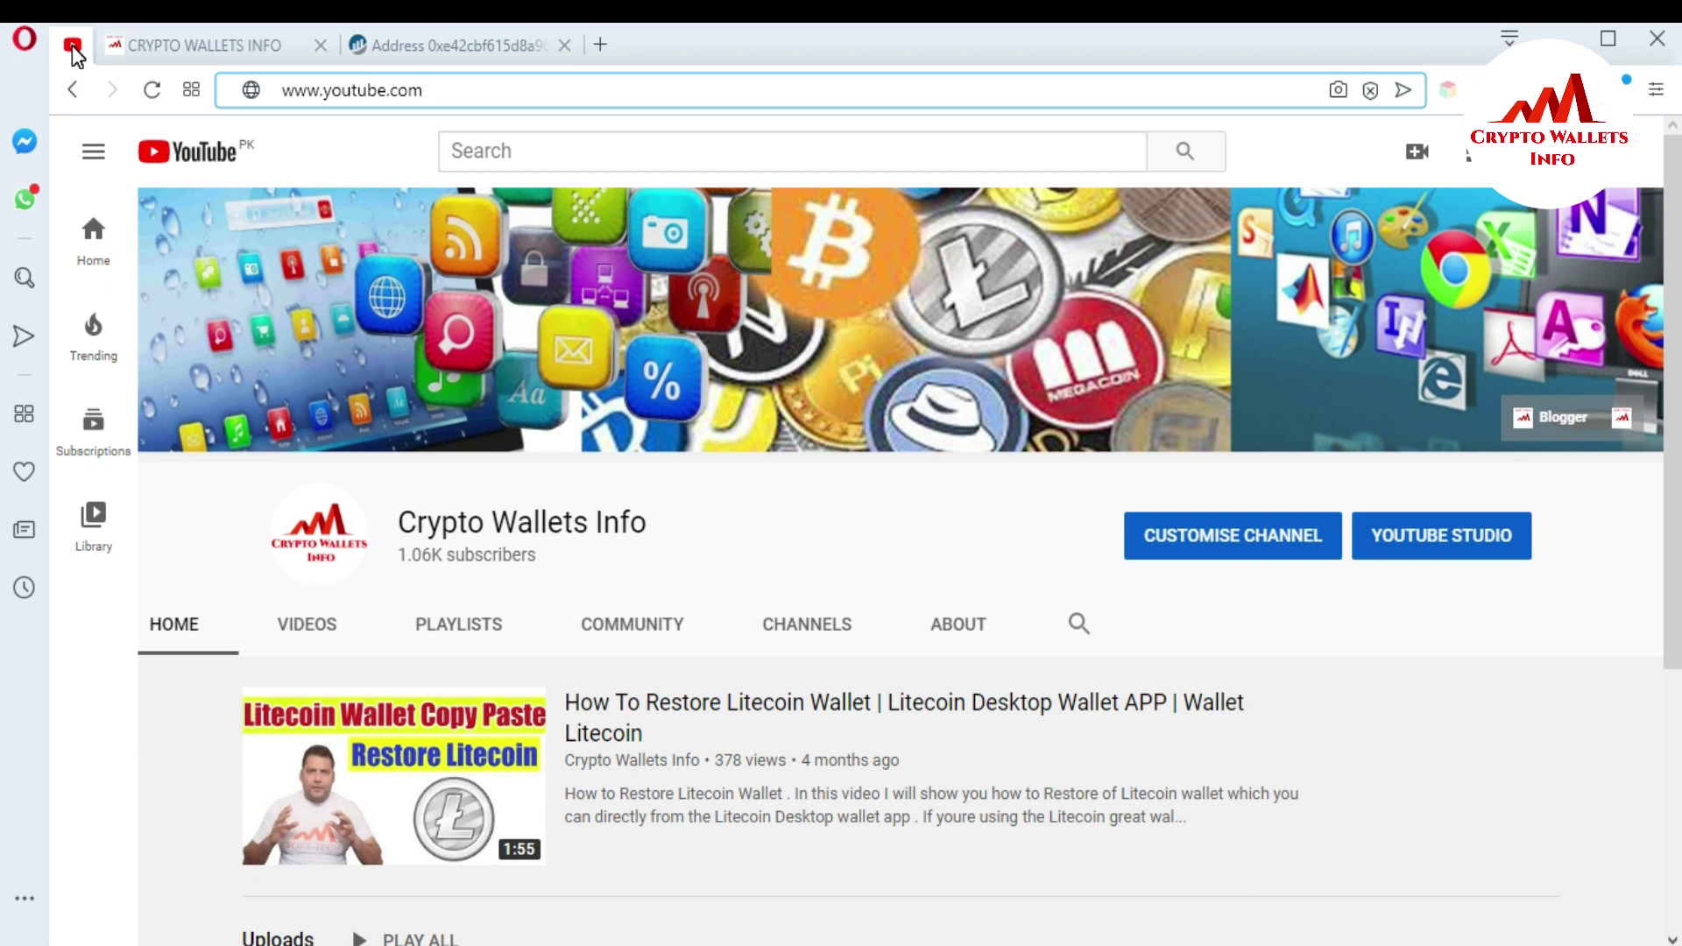
Go to the Crypto Wallets Info website and browse down its MyEtherWallet tutorial posts.
left_click(193, 48)
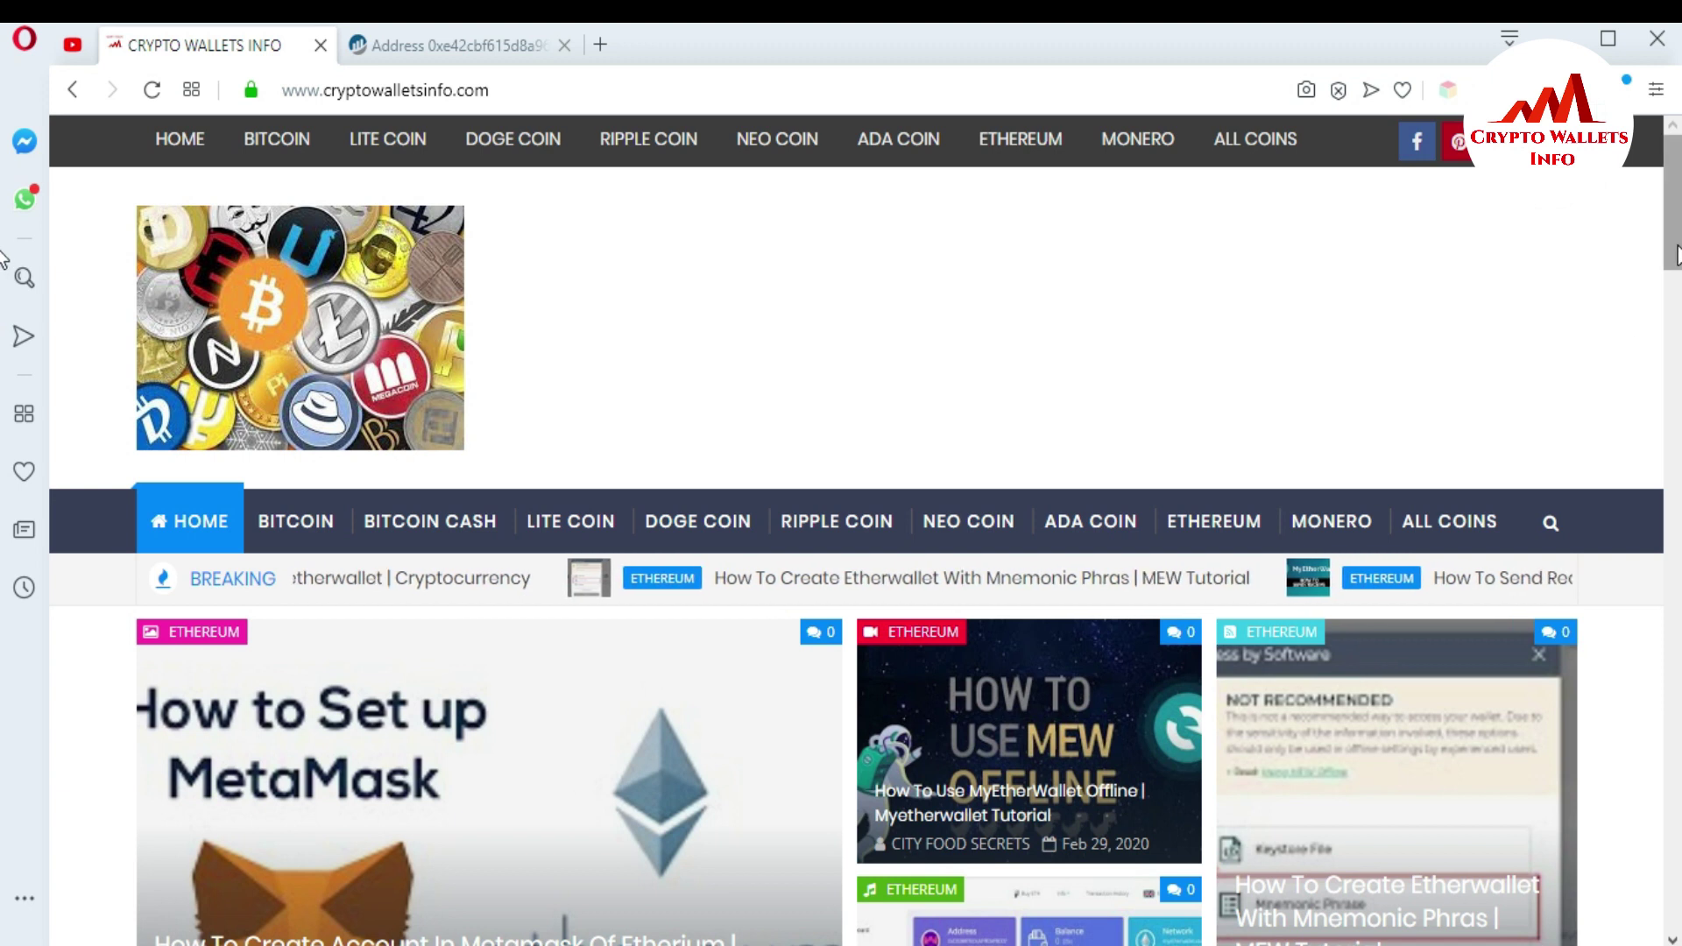
scroll(4, 333, "down", 8)
scroll(4, 411, "down", 3)
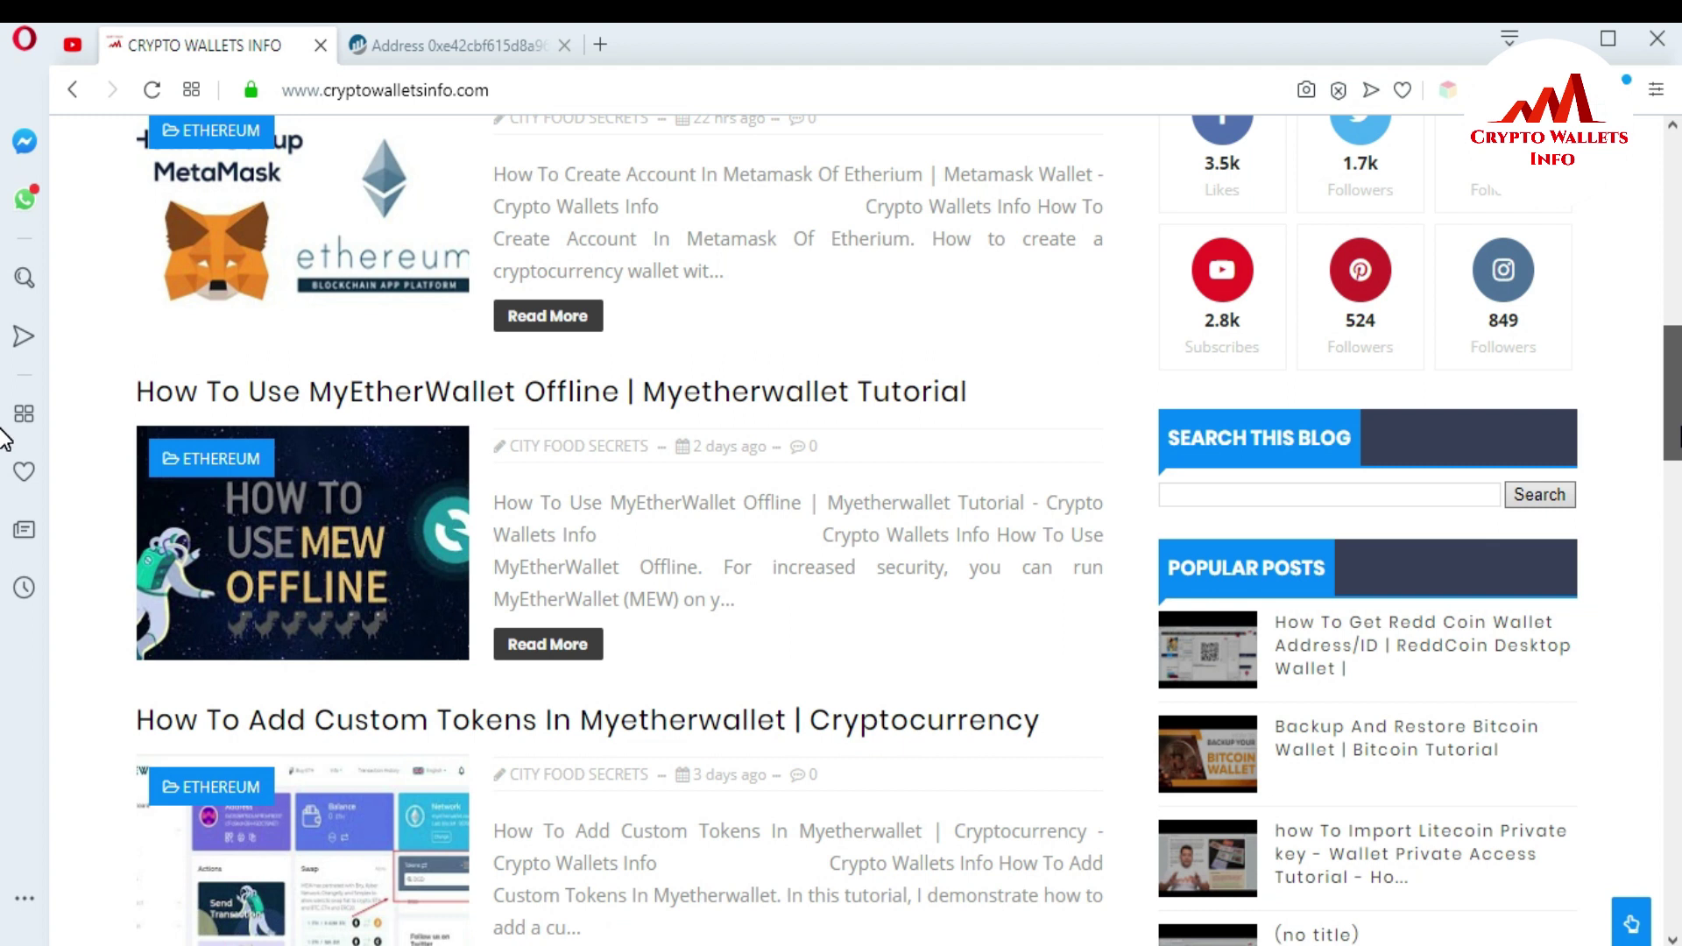
scroll(5, 438, "down", 5)
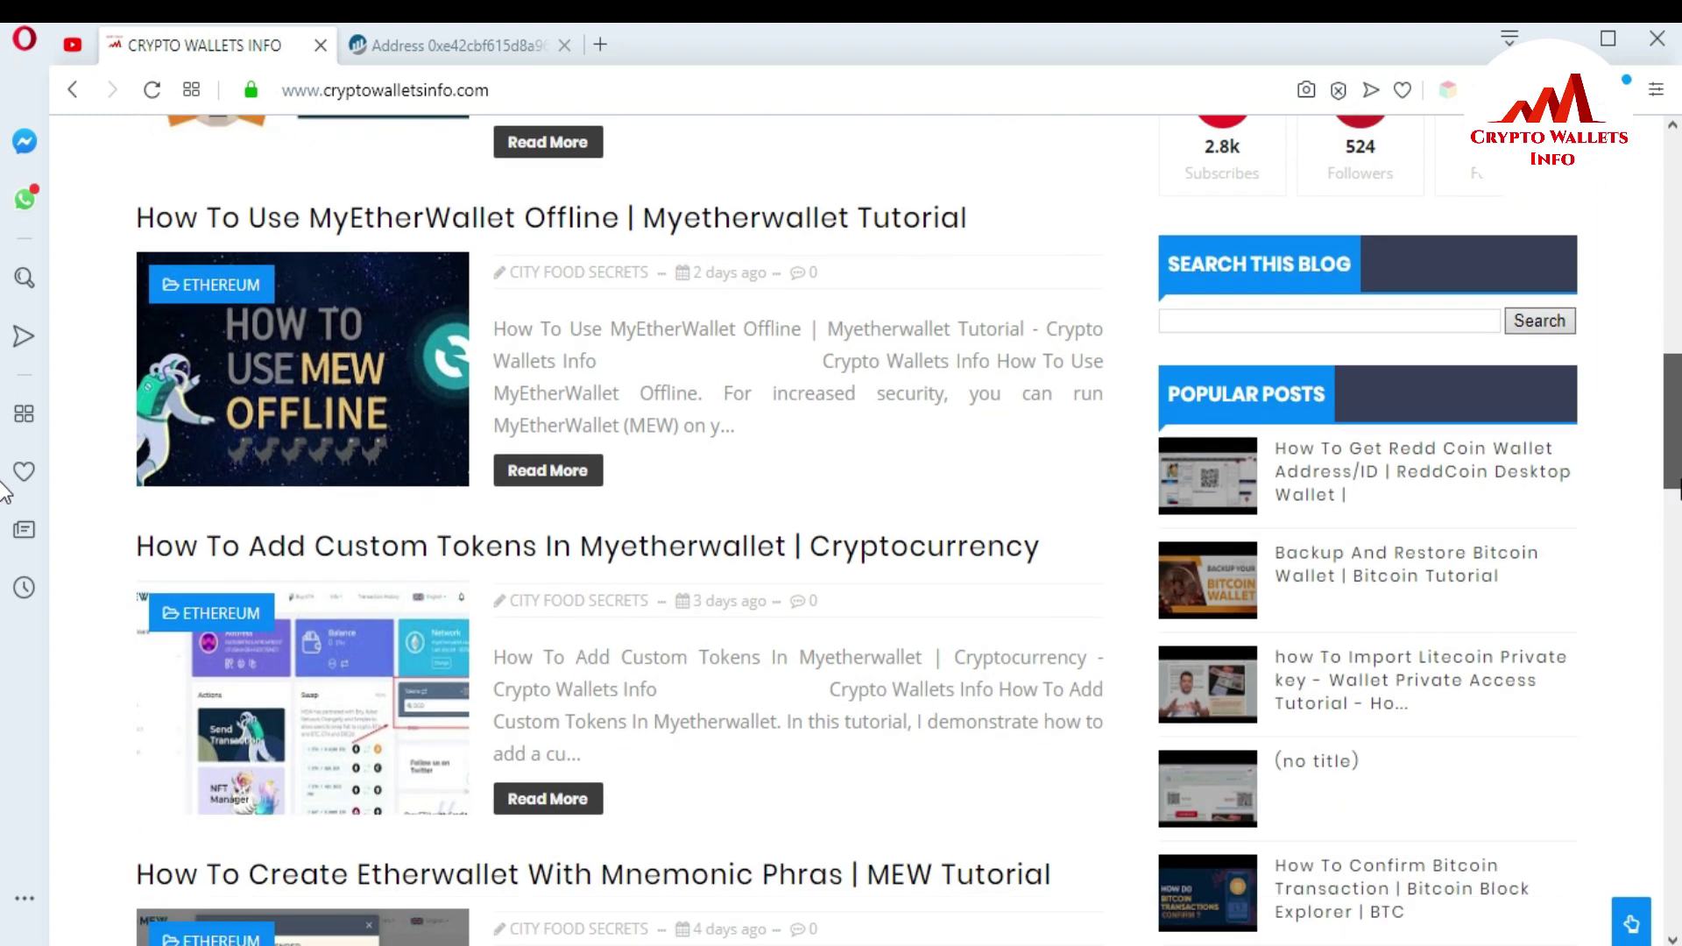
scroll(5, 526, "down", 7)
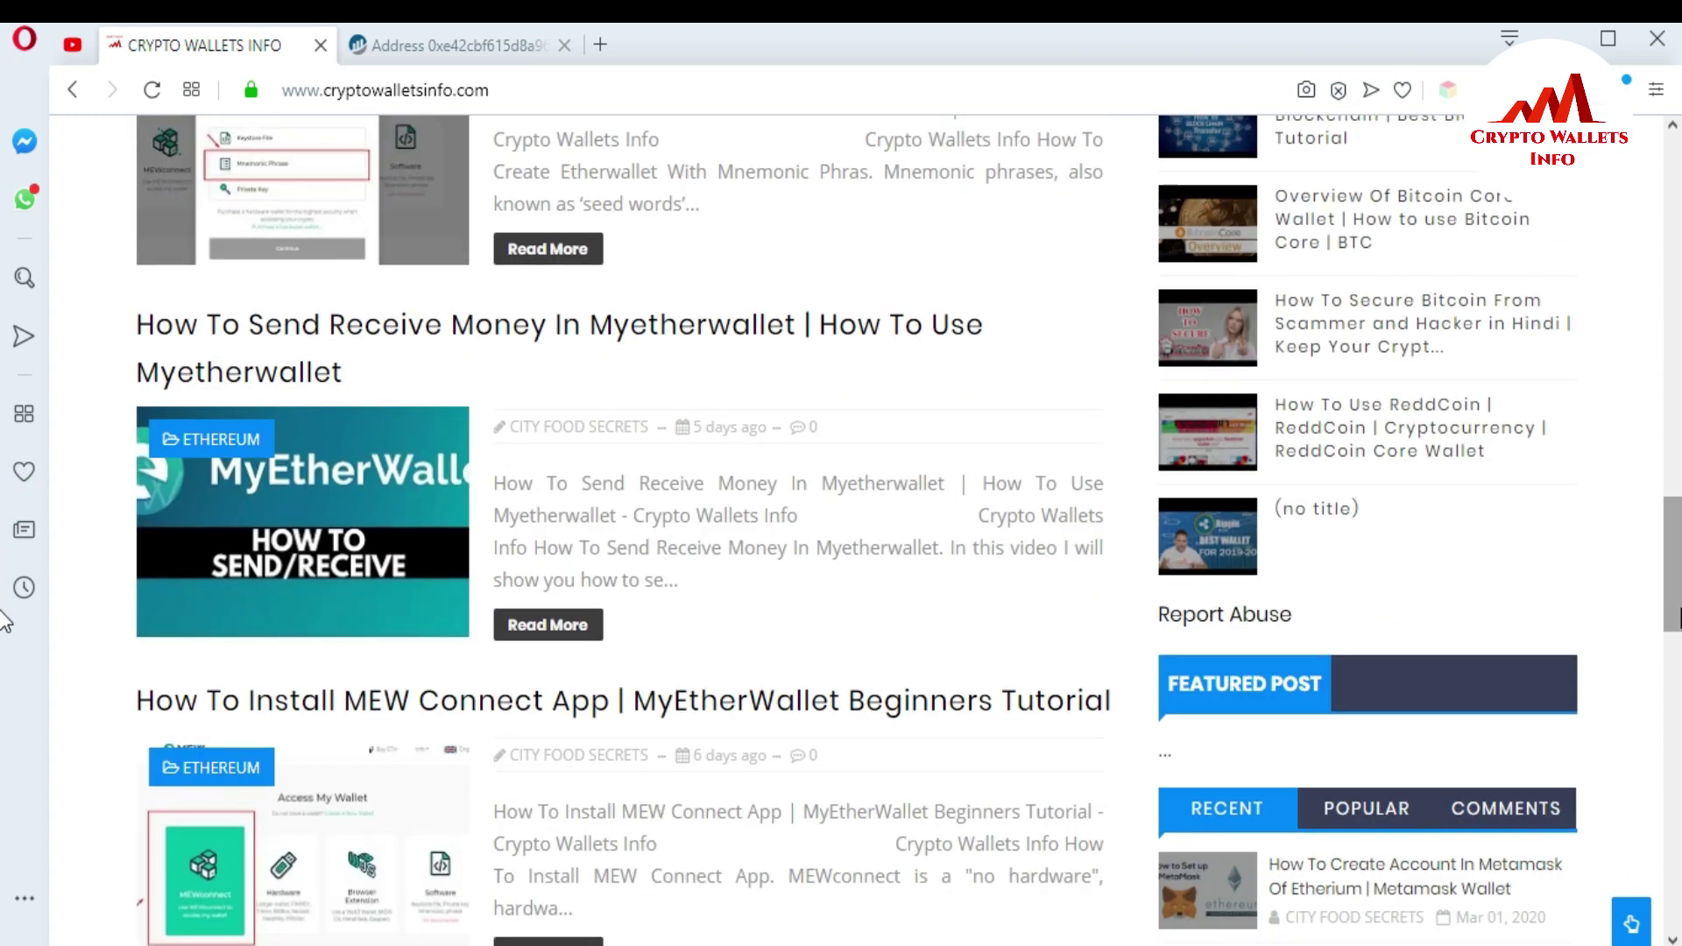
scroll(4, 618, "down", 3)
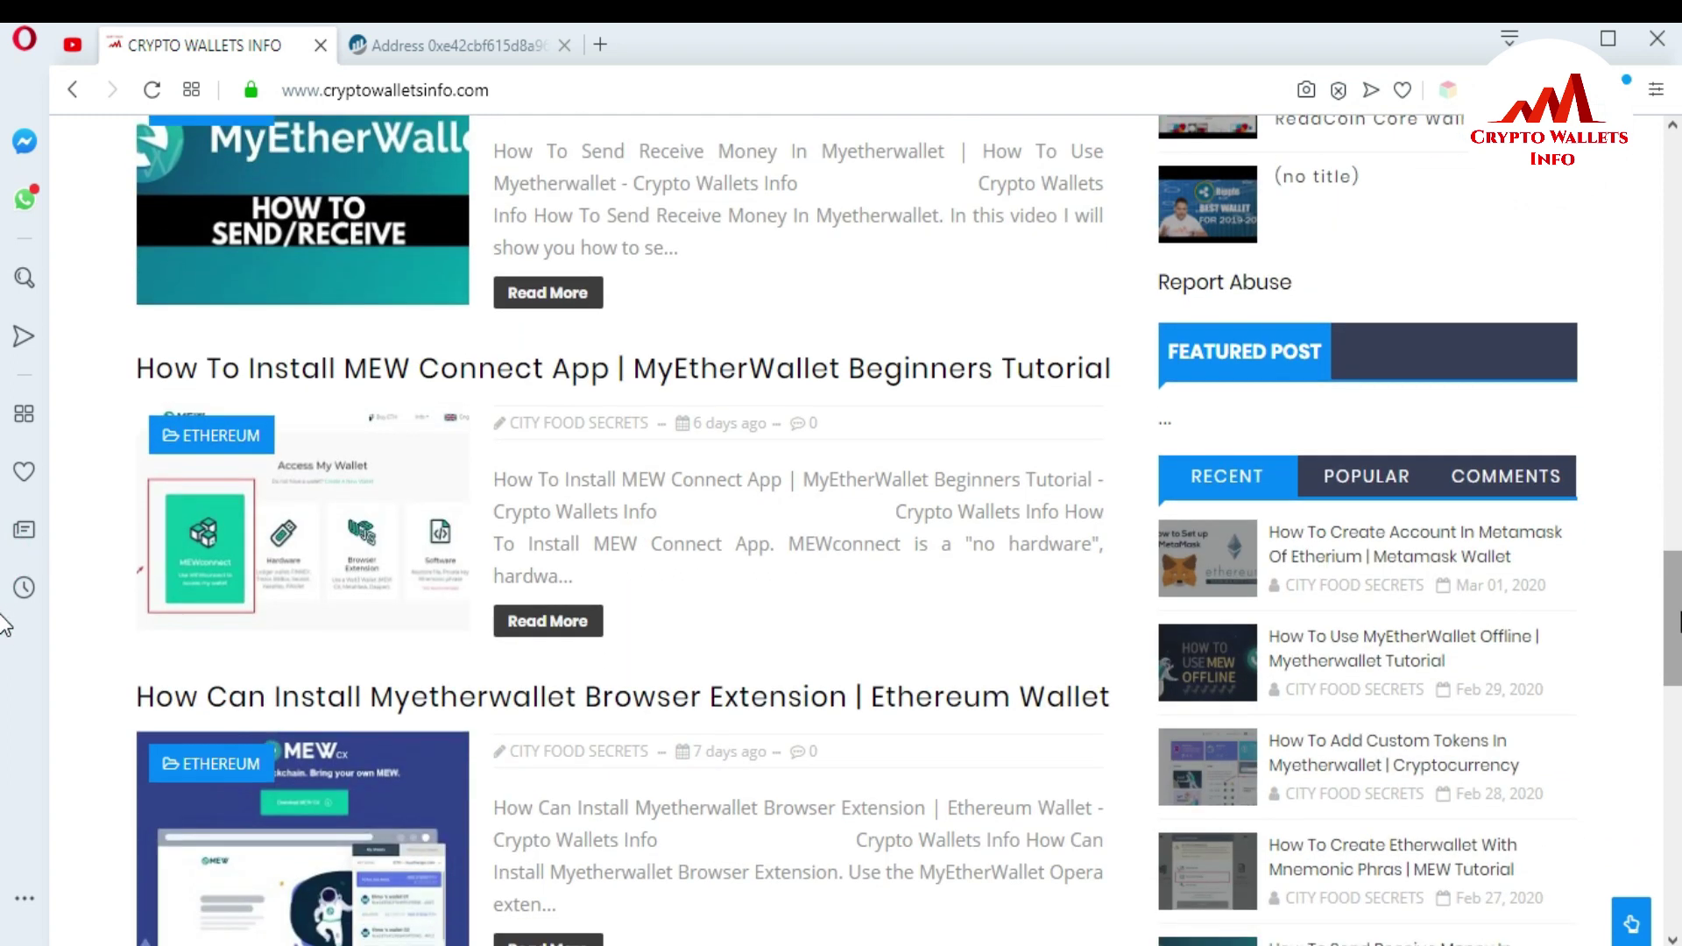
scroll(5, 666, "down", 5)
scroll(4, 705, "down", 10)
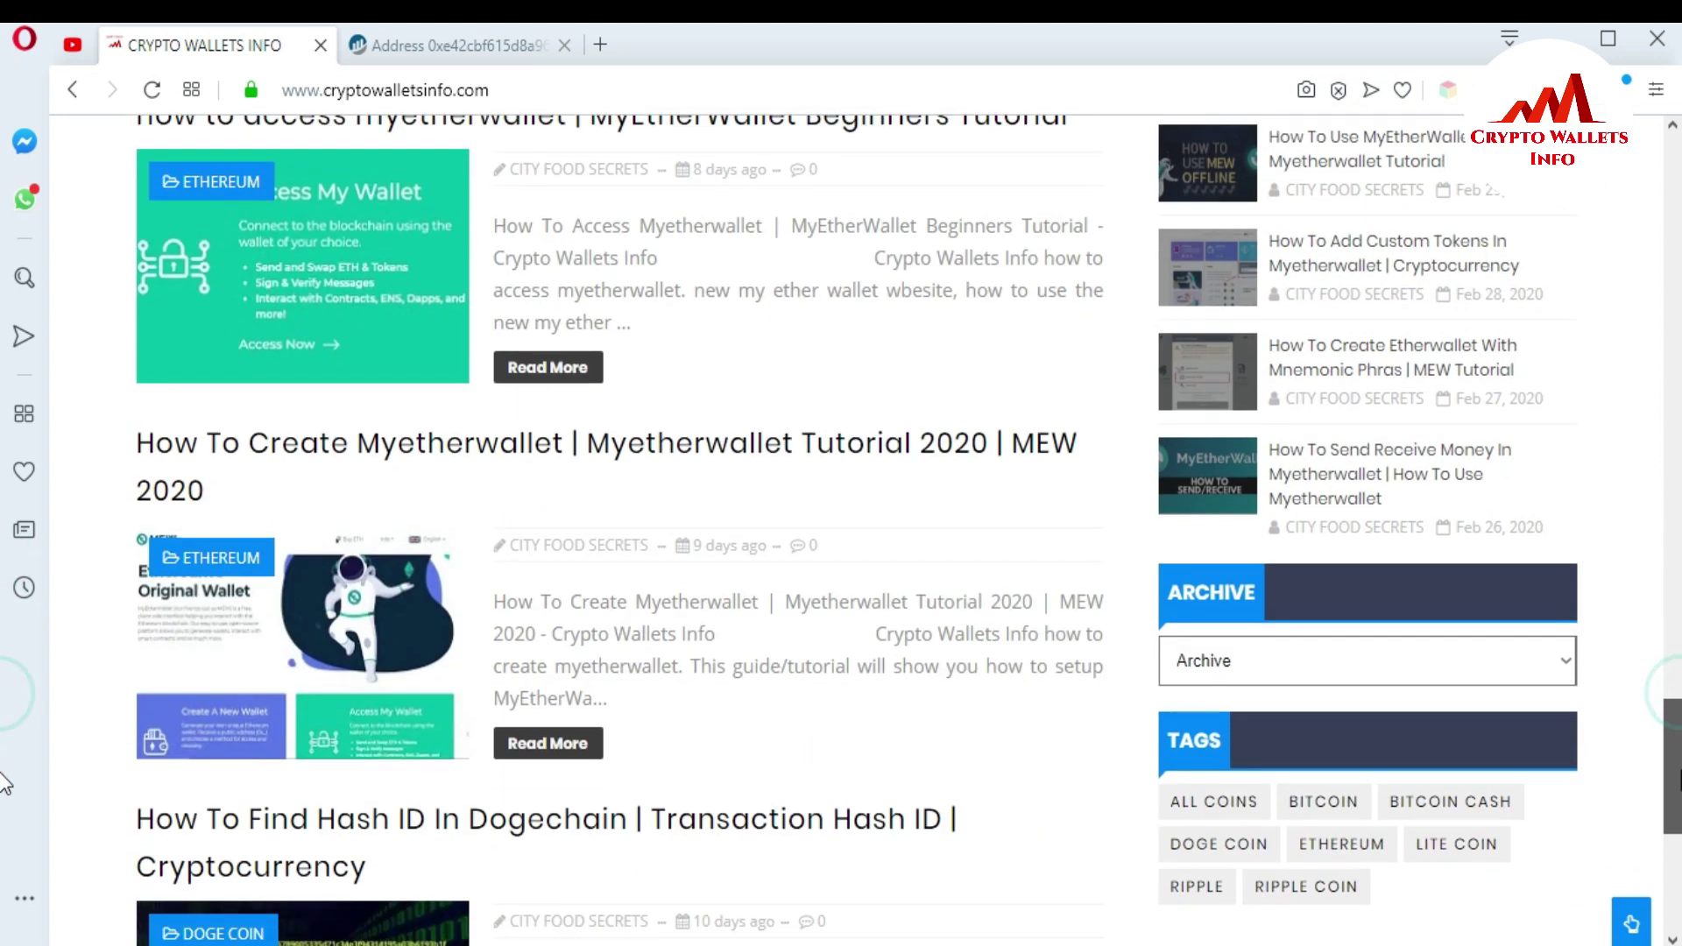